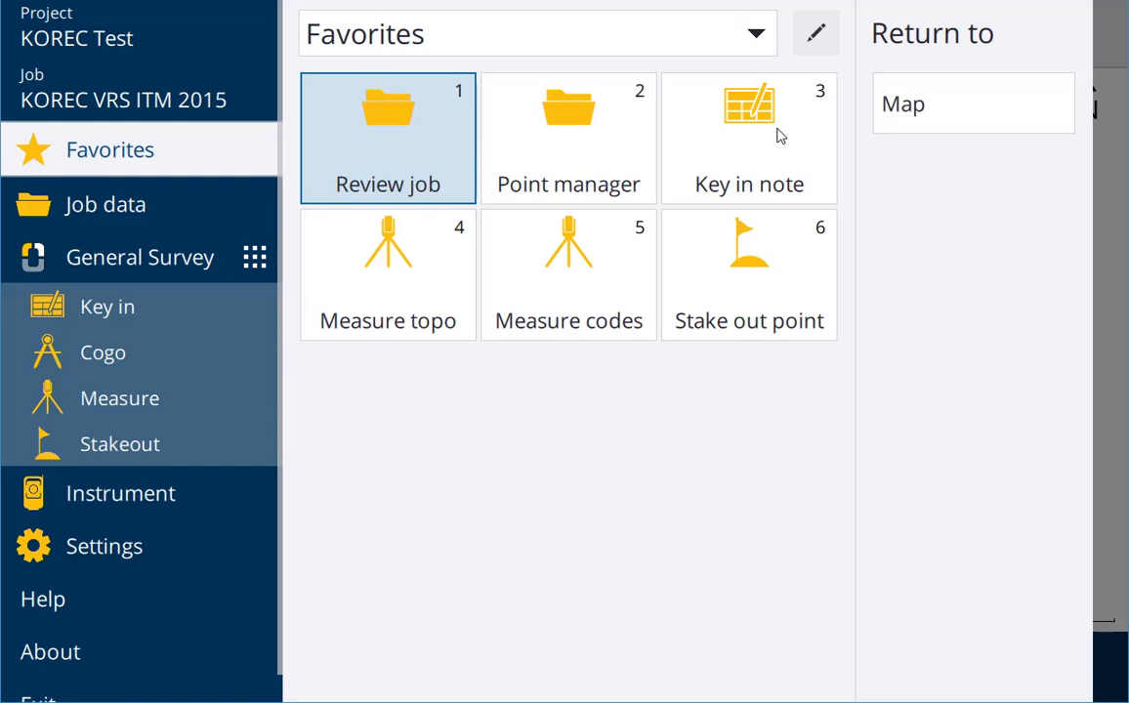
Open the Favorites editor, collapse and re-expand the Favorites group, and view the group's Defaults and Delete group options
{"action": "left_click", "coordinate": [819, 34]}
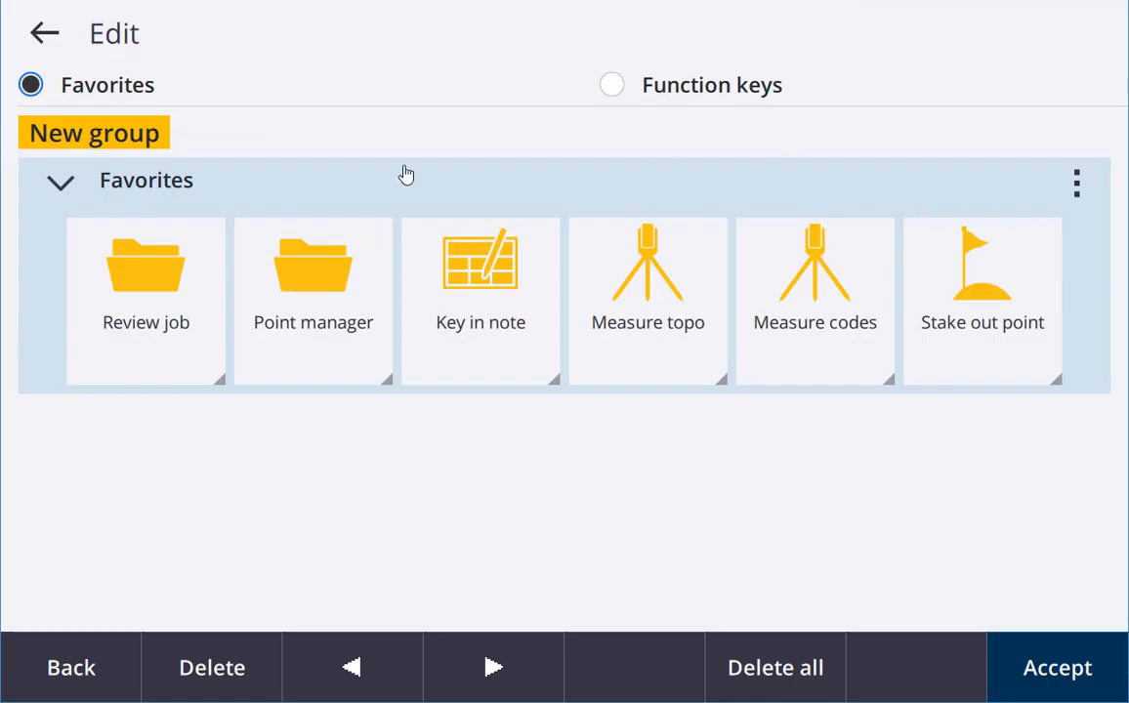
{"action": "left_click", "coordinate": [59, 184]}
{"action": "left_click", "coordinate": [62, 185]}
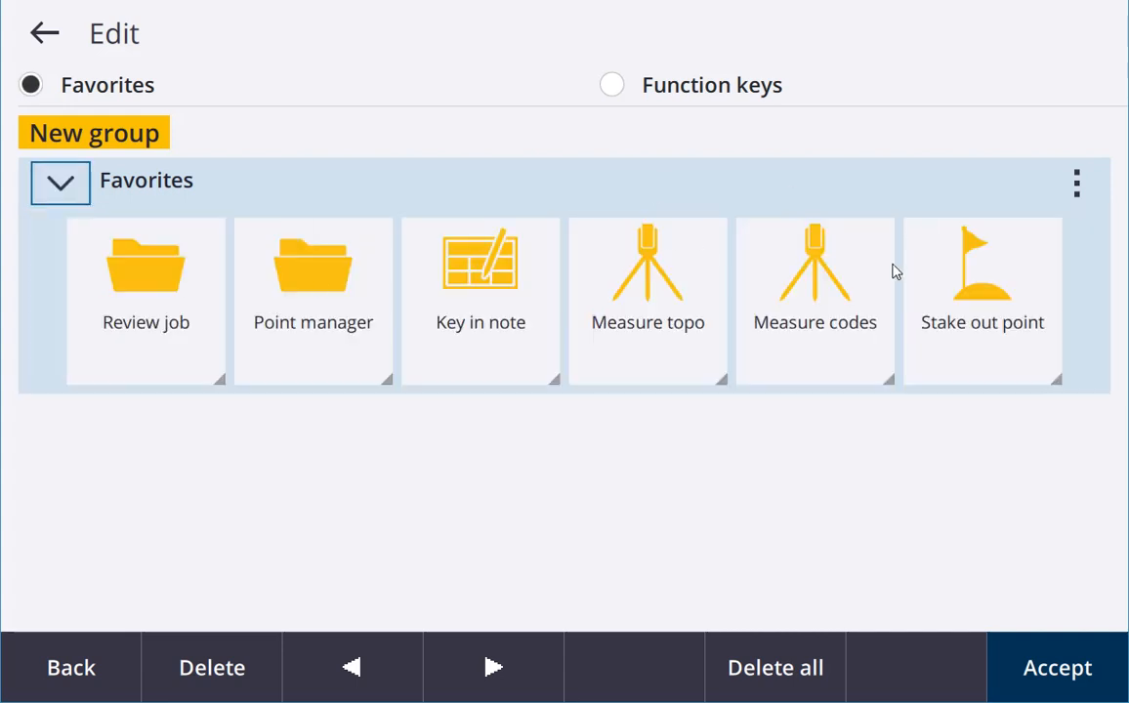
{"action": "left_click", "coordinate": [1077, 183]}
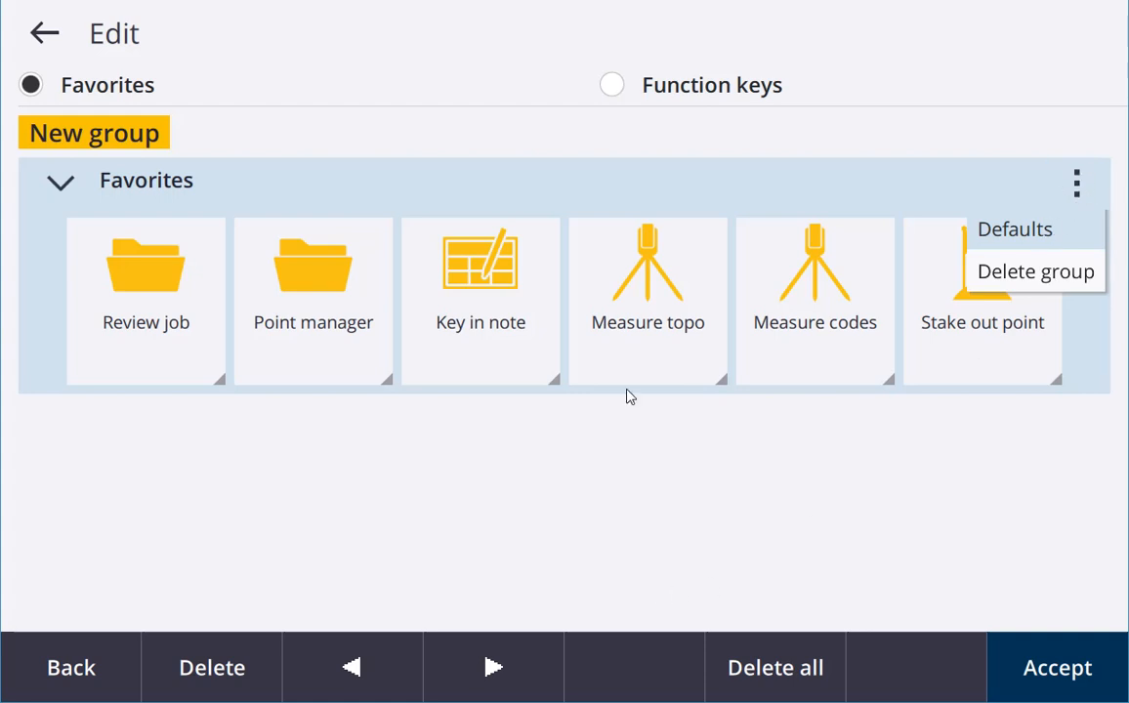
Assign the Zoom extents map control to function key F2 and accept the edits
{"action": "left_click", "coordinate": [678, 101]}
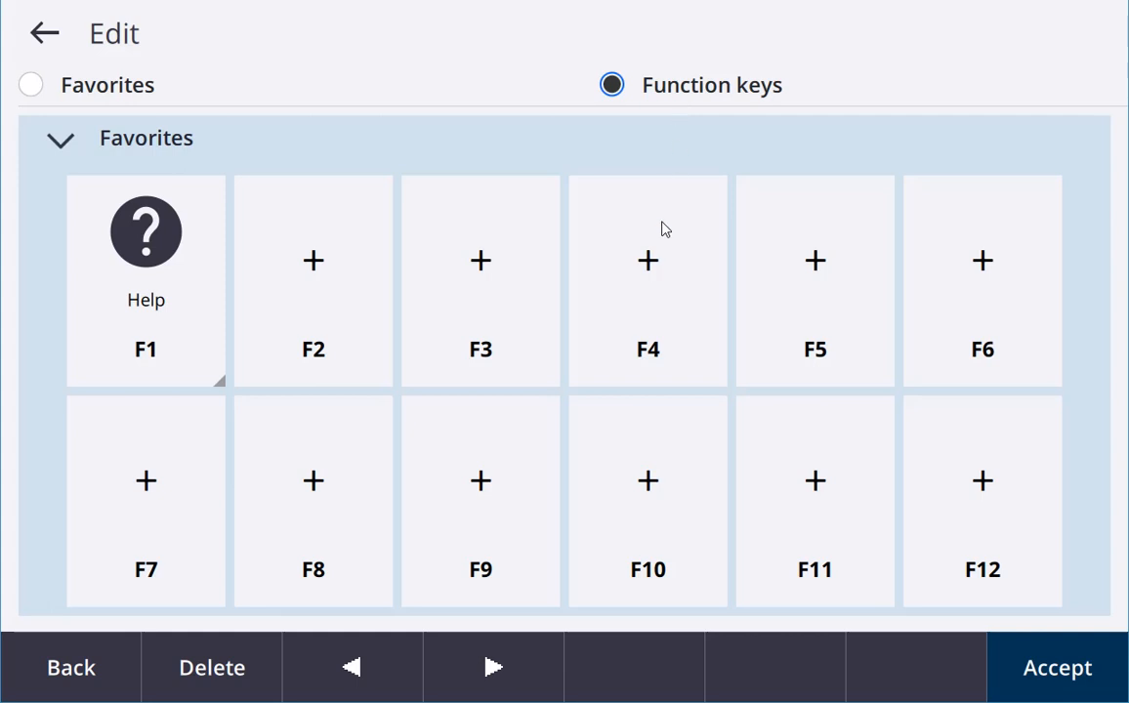
{"action": "left_click", "coordinate": [335, 298]}
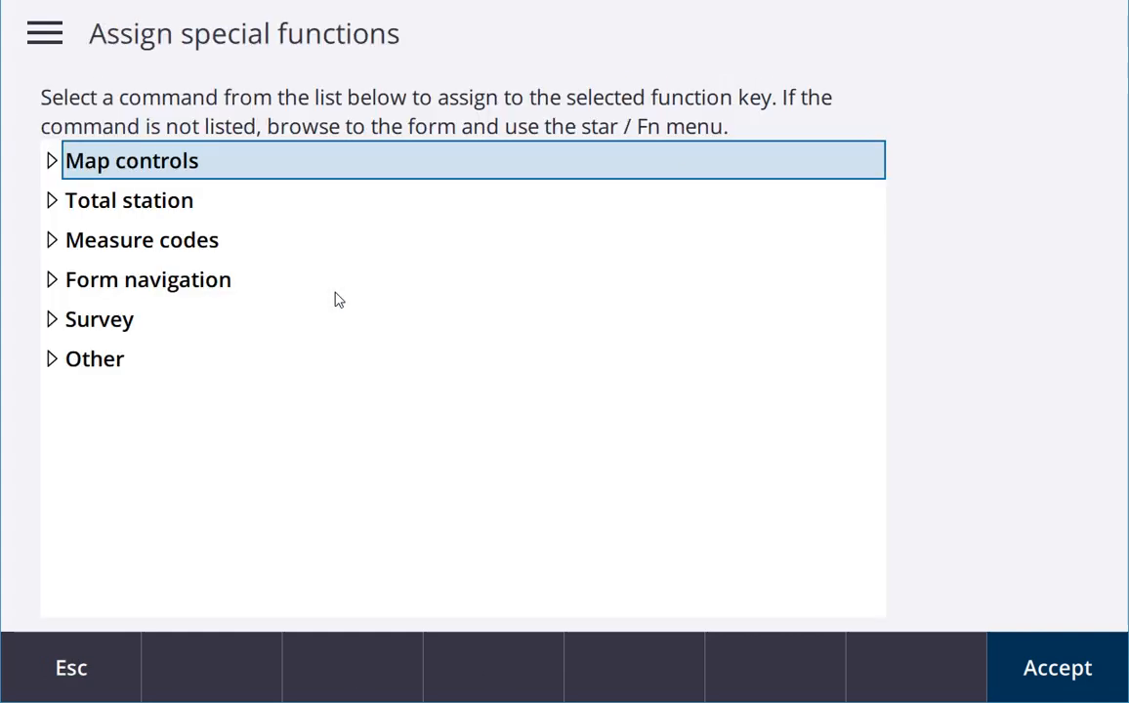
{"action": "left_click", "coordinate": [55, 161]}
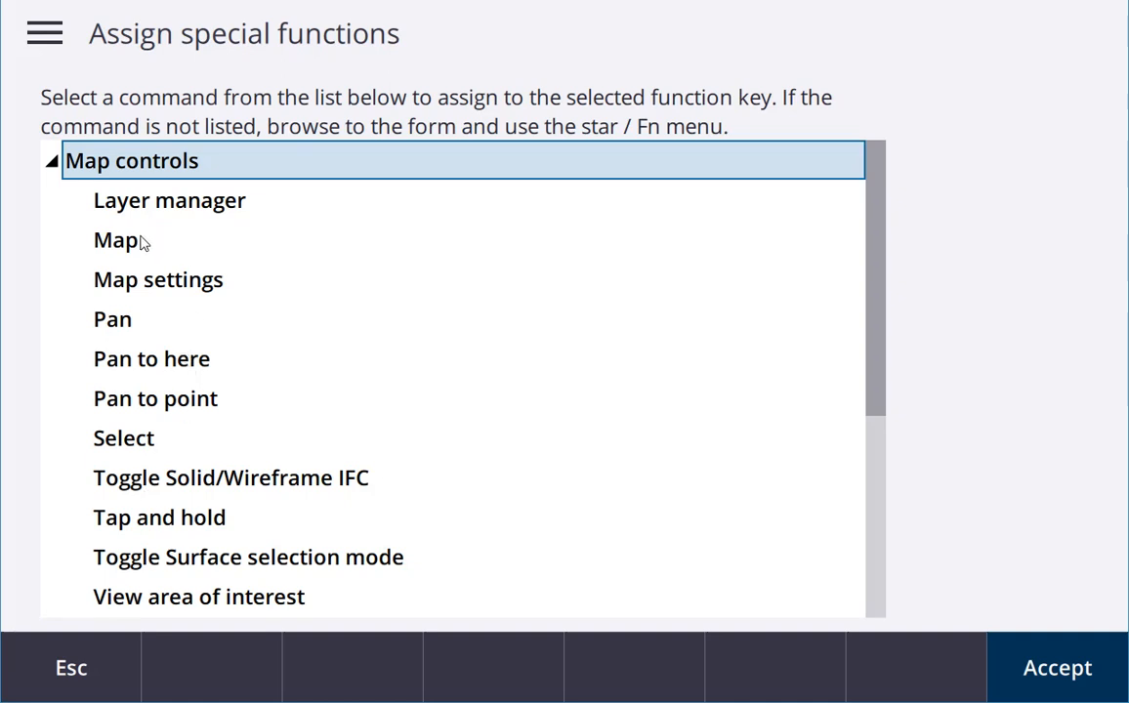
{"action": "scroll", "coordinate": [786, 332], "scroll_direction": "down", "scroll_amount": 3}
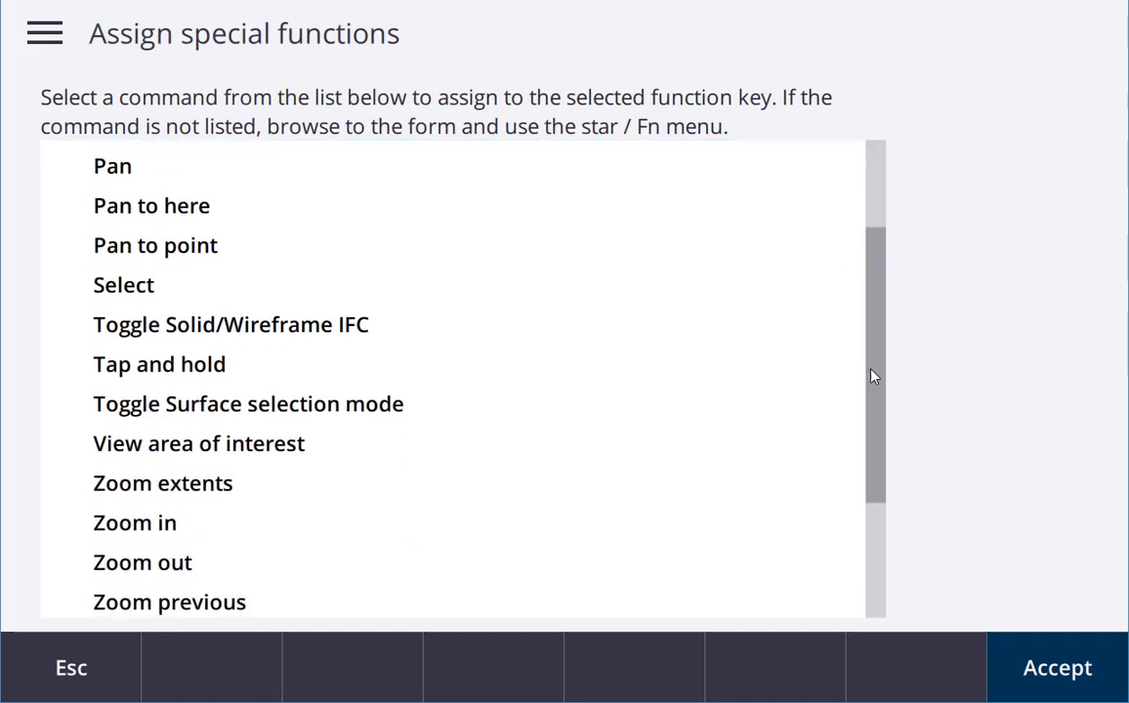
{"action": "left_click", "coordinate": [181, 404]}
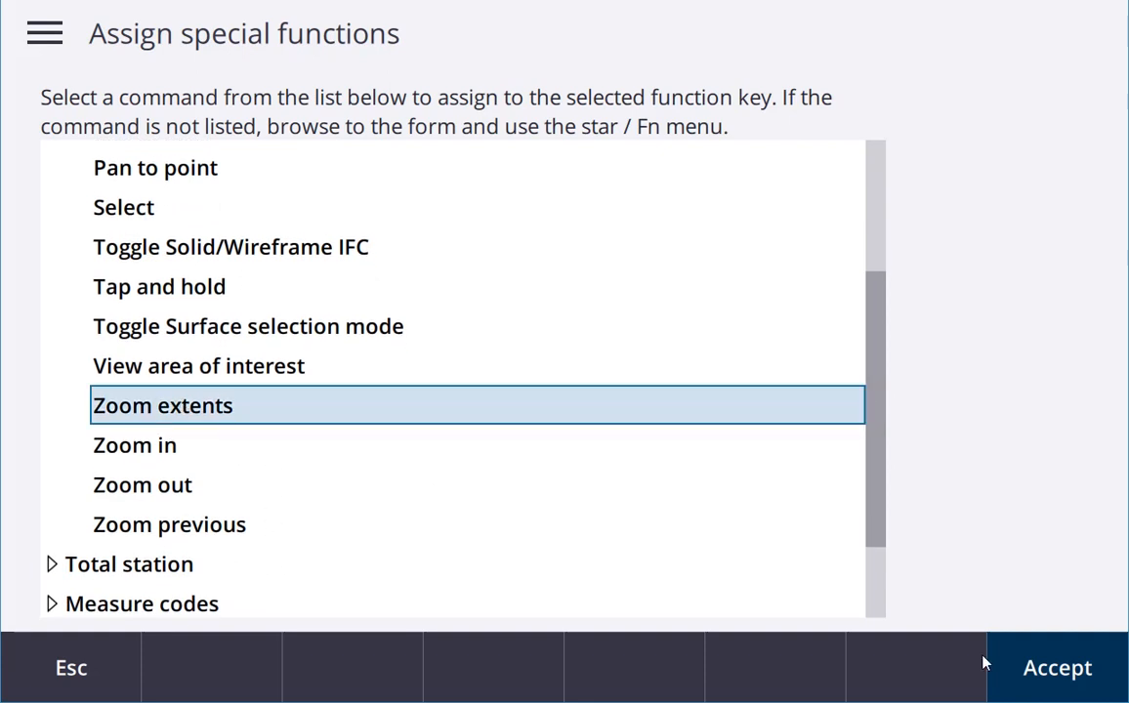
{"action": "left_click", "coordinate": [1069, 668]}
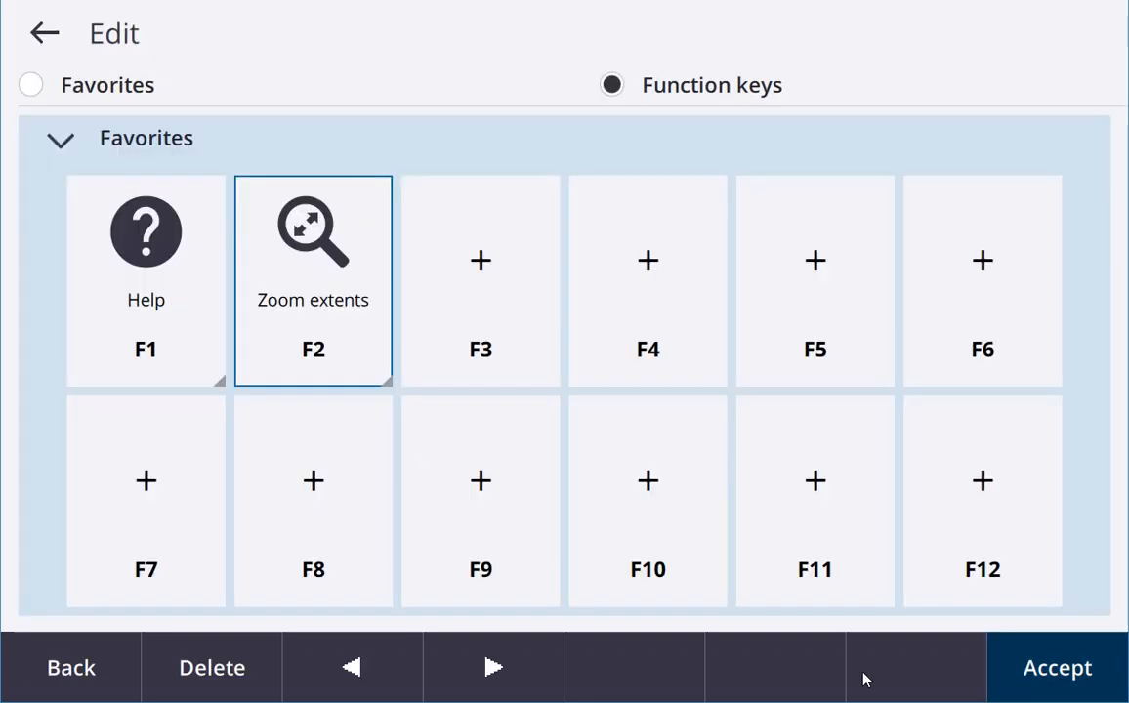
{"action": "left_click", "coordinate": [1079, 670]}
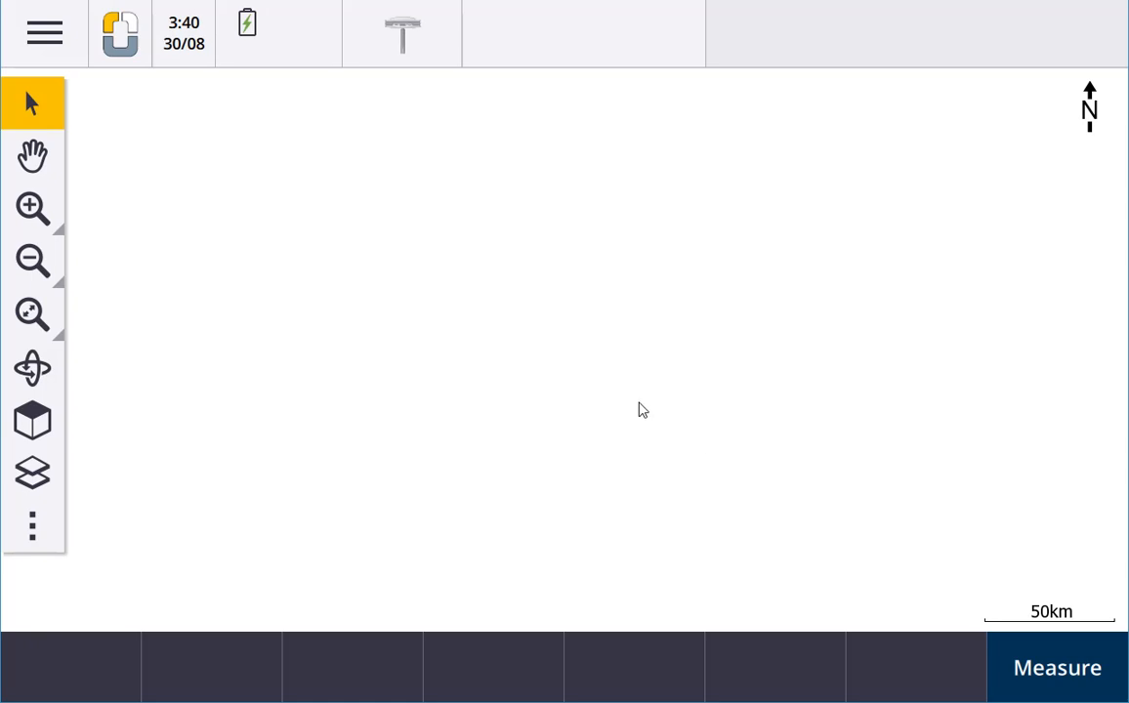
View the project list and the jobs contained in the KOREC Test project, returning to the map
{"action": "left_click", "coordinate": [41, 31]}
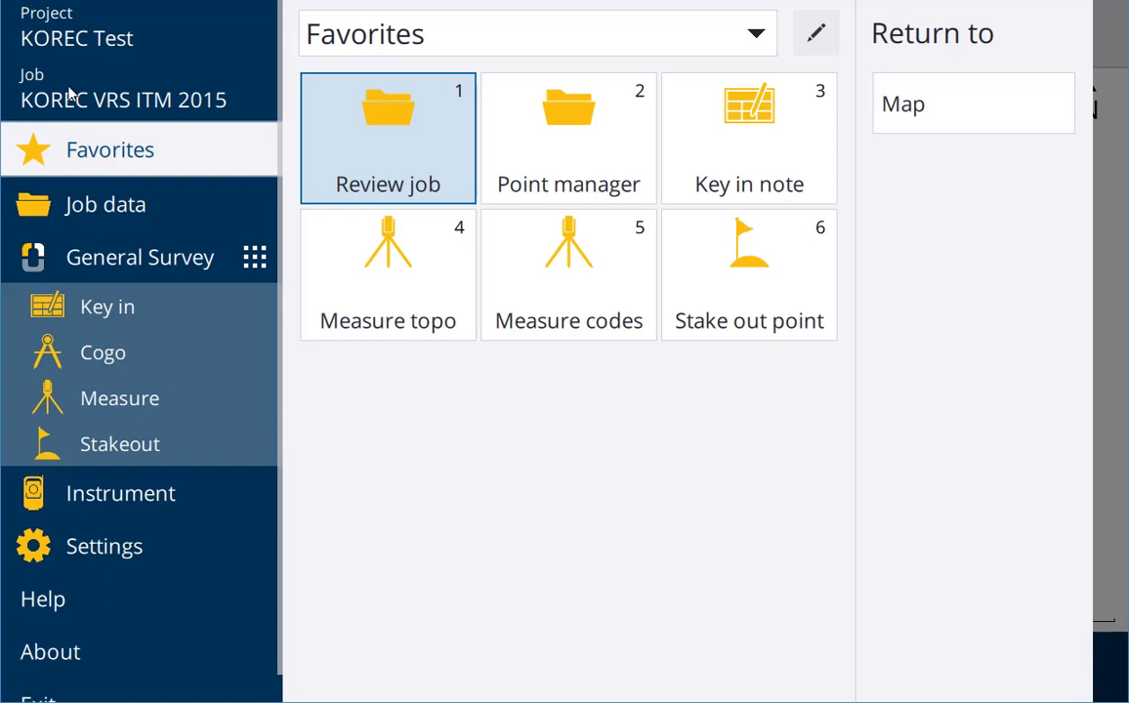
{"action": "left_click", "coordinate": [68, 39]}
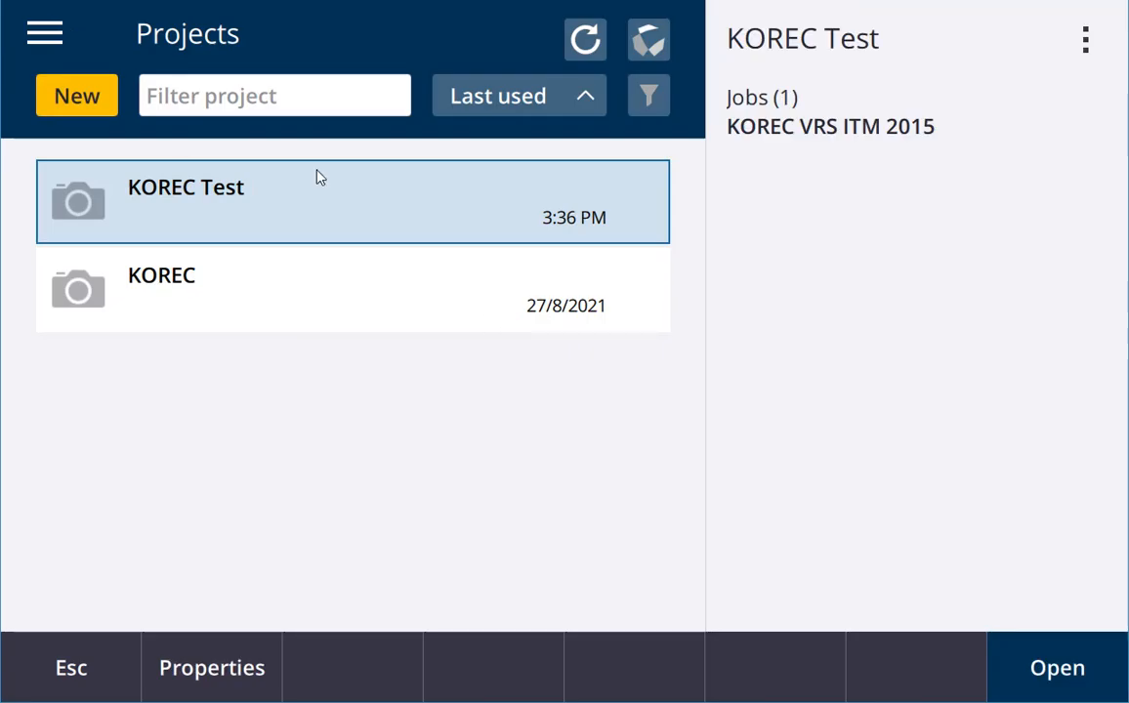
{"action": "left_click", "coordinate": [101, 671]}
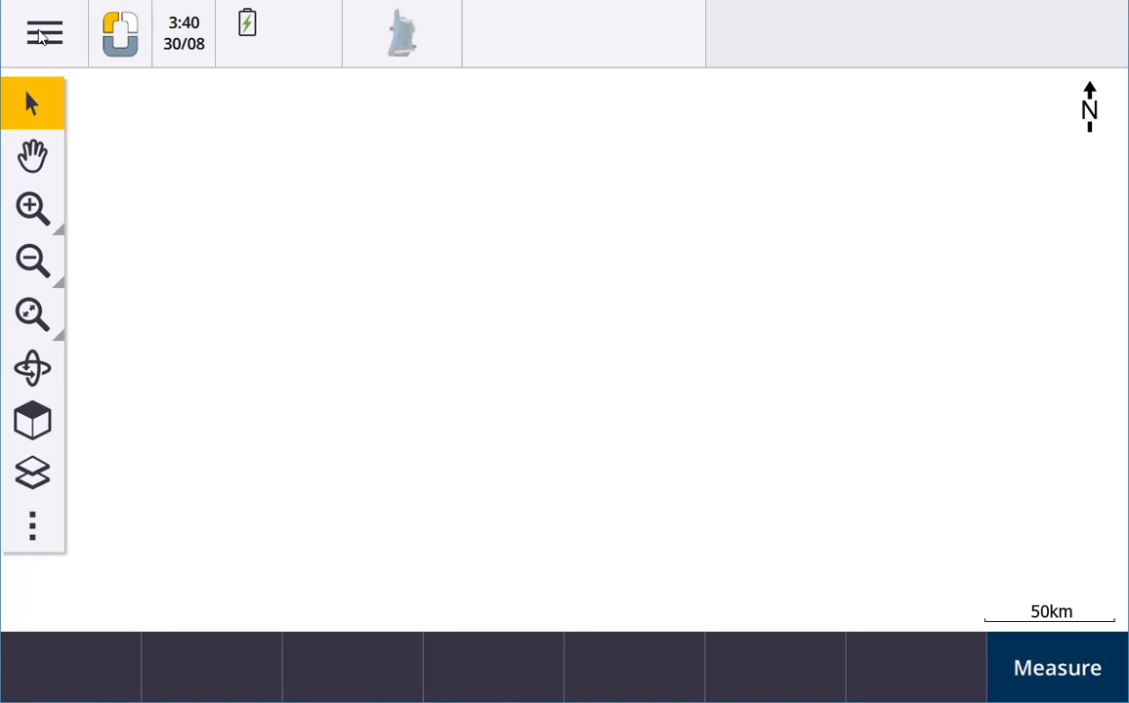
{"action": "left_click", "coordinate": [37, 31]}
{"action": "left_click", "coordinate": [102, 92]}
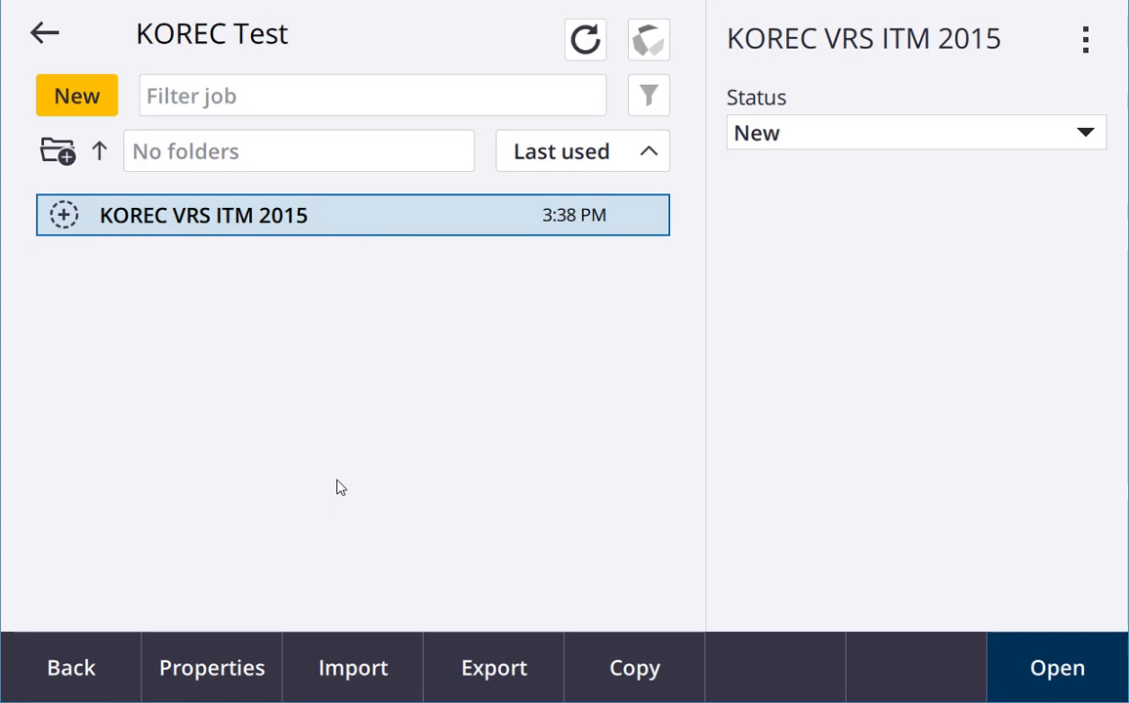
{"action": "left_click", "coordinate": [72, 668]}
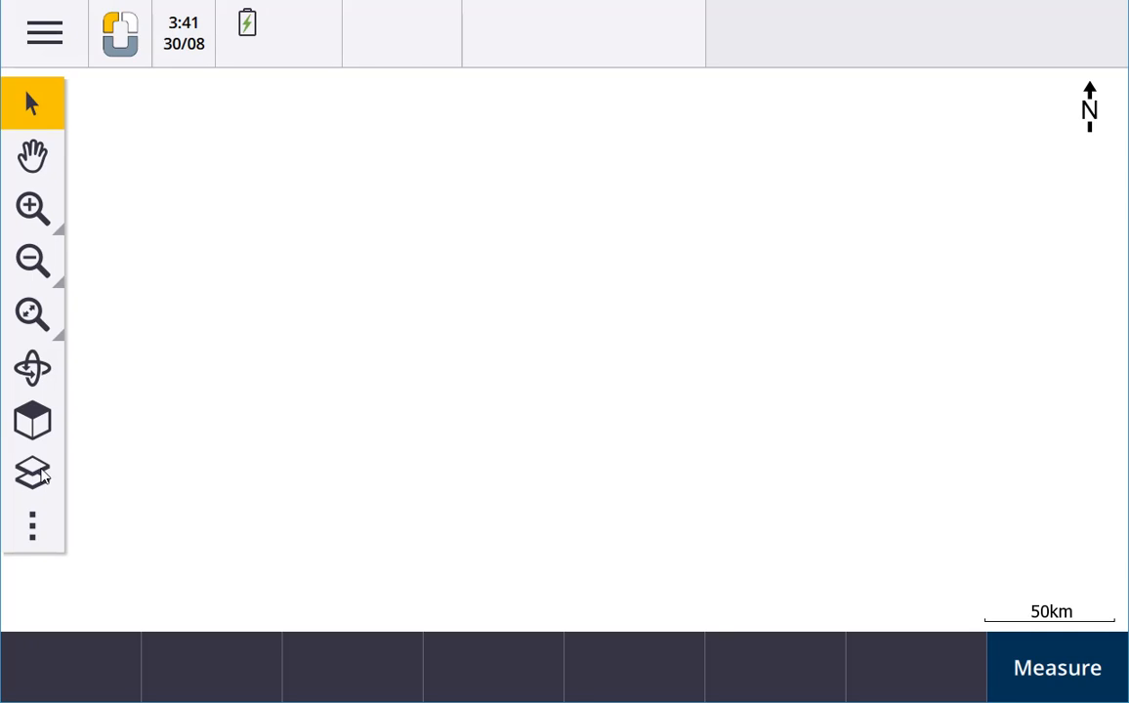
Make the KOREC.dxf map file visible and selectable in the Layer manager, and accept the change
{"action": "left_click", "coordinate": [31, 471]}
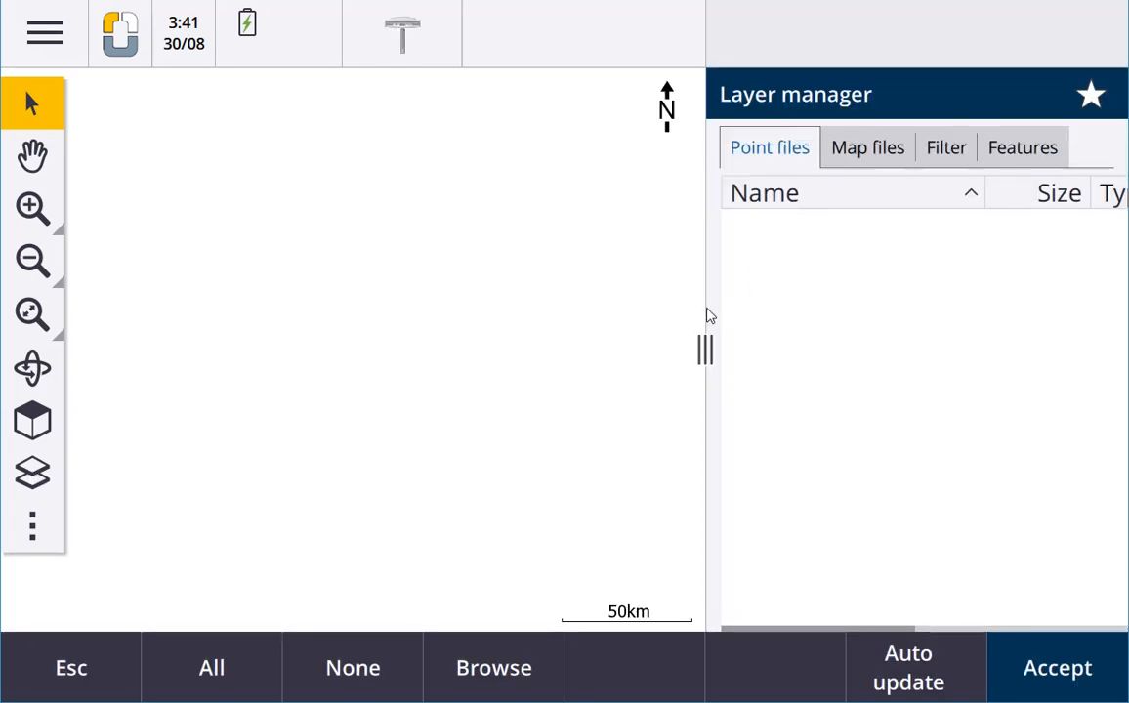
{"action": "mouse_move", "coordinate": [705, 349]}
{"action": "left_mouse_down"}
{"action": "mouse_move", "coordinate": [542, 351]}
{"action": "mouse_move", "coordinate": [728, 351]}
{"action": "mouse_move", "coordinate": [534, 373]}
{"action": "mouse_move", "coordinate": [734, 373]}
{"action": "mouse_move", "coordinate": [721, 365]}
{"action": "left_mouse_up"}
{"action": "left_click", "coordinate": [872, 150]}
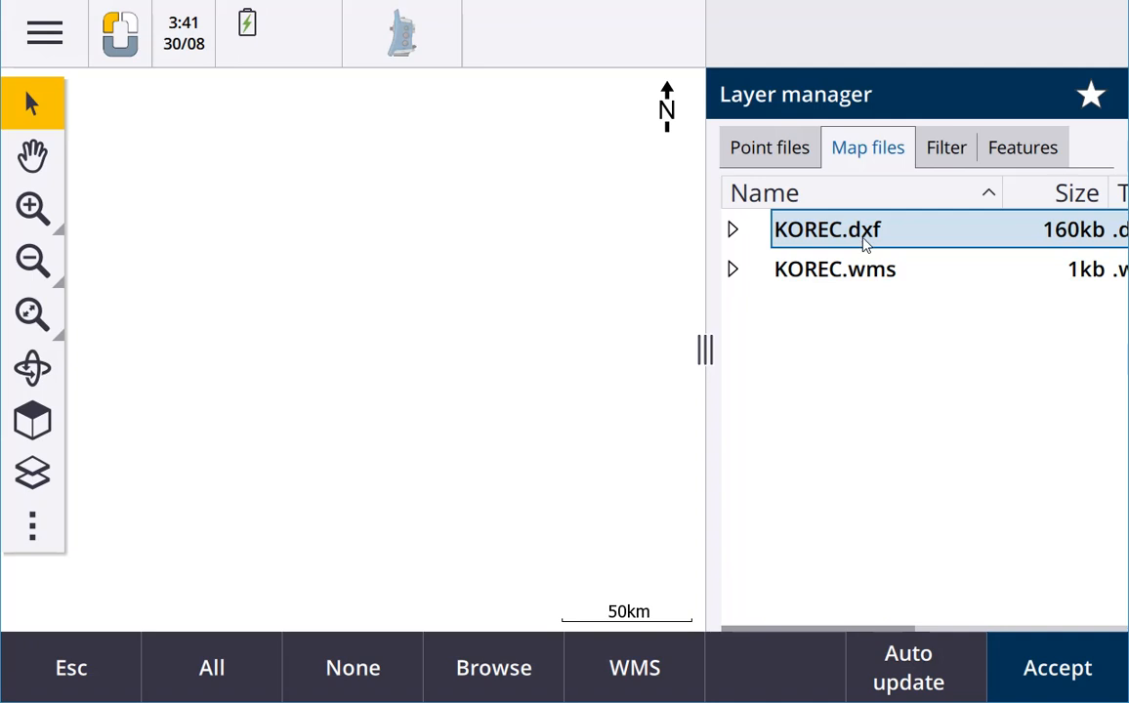
{"action": "left_click", "coordinate": [757, 229]}
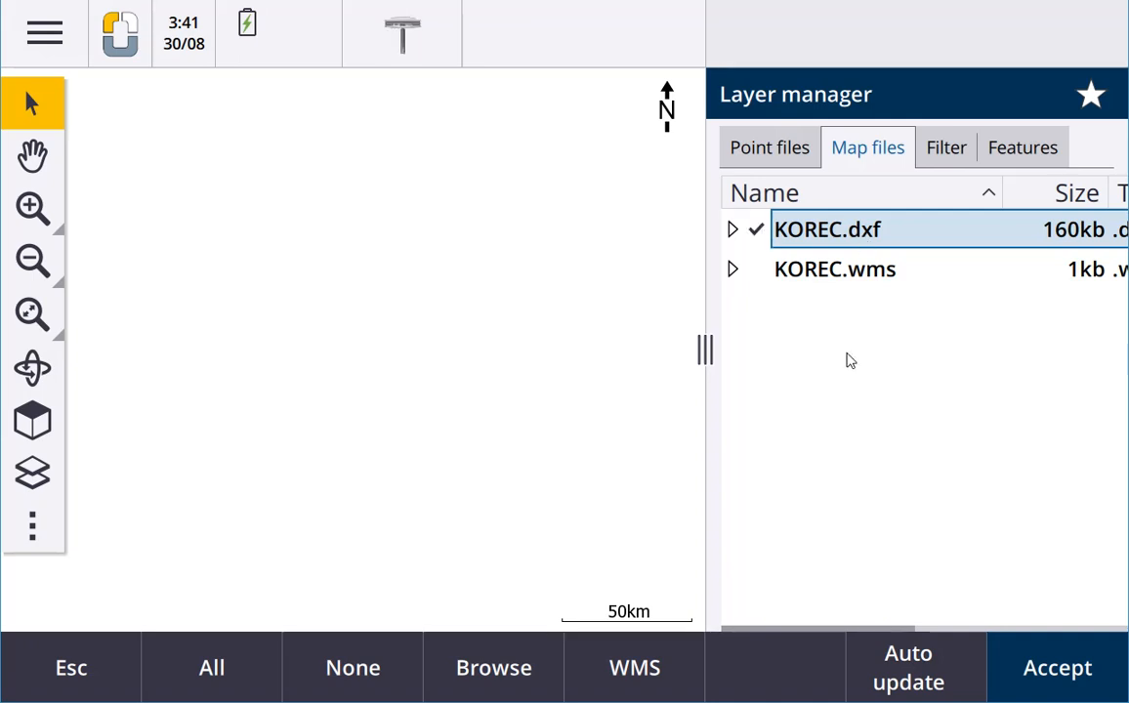
{"action": "left_click", "coordinate": [760, 234]}
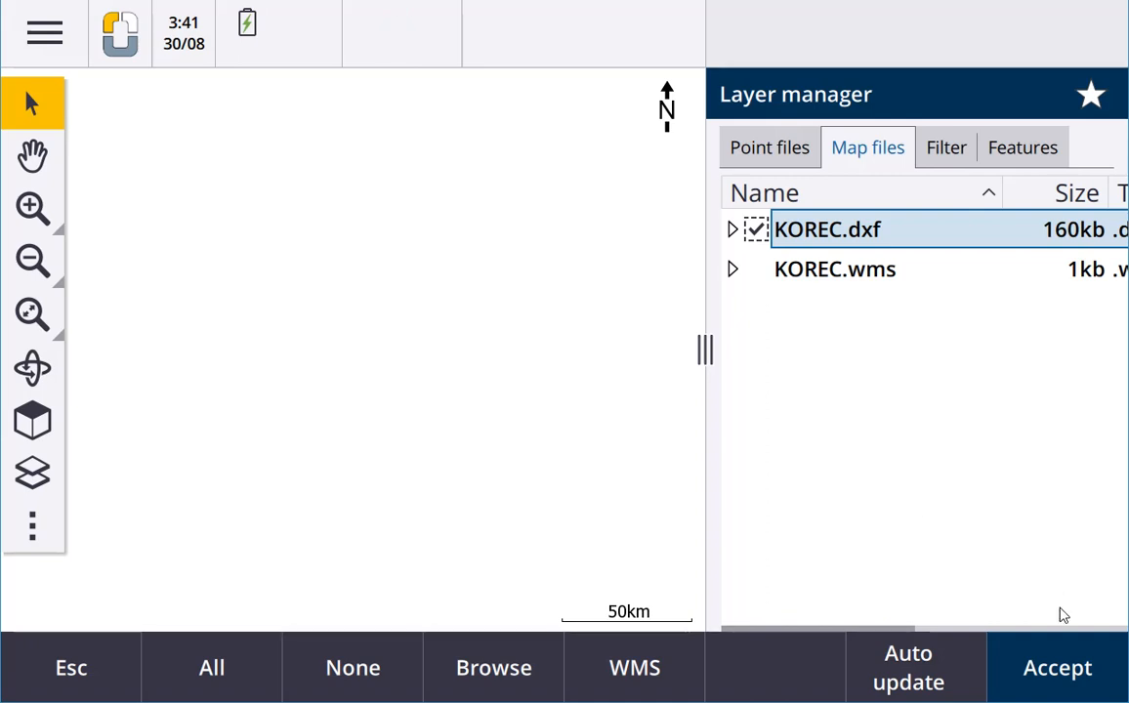
{"action": "left_click", "coordinate": [1069, 668]}
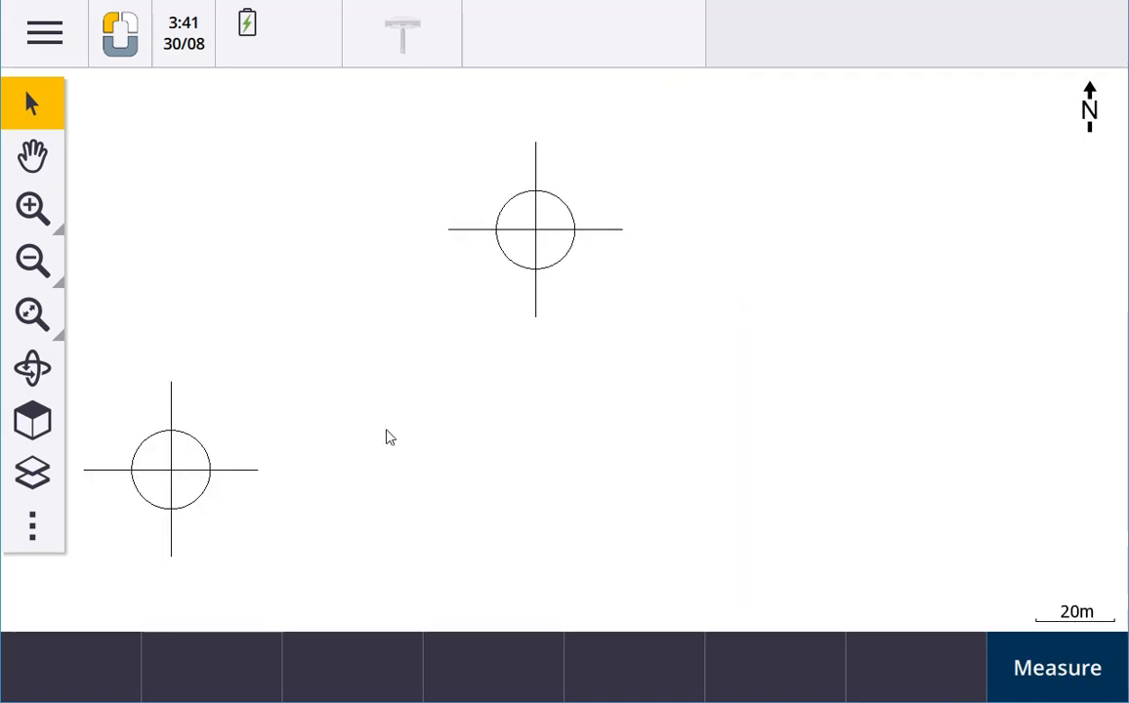
Select the upper and lower lines plus line 0 2170 of the lower-left crosshair on the map, and clear the selection
{"action": "left_click", "coordinate": [32, 155]}
{"action": "left_click_drag", "start_coordinate": [444, 380], "coordinate": [633, 345]}
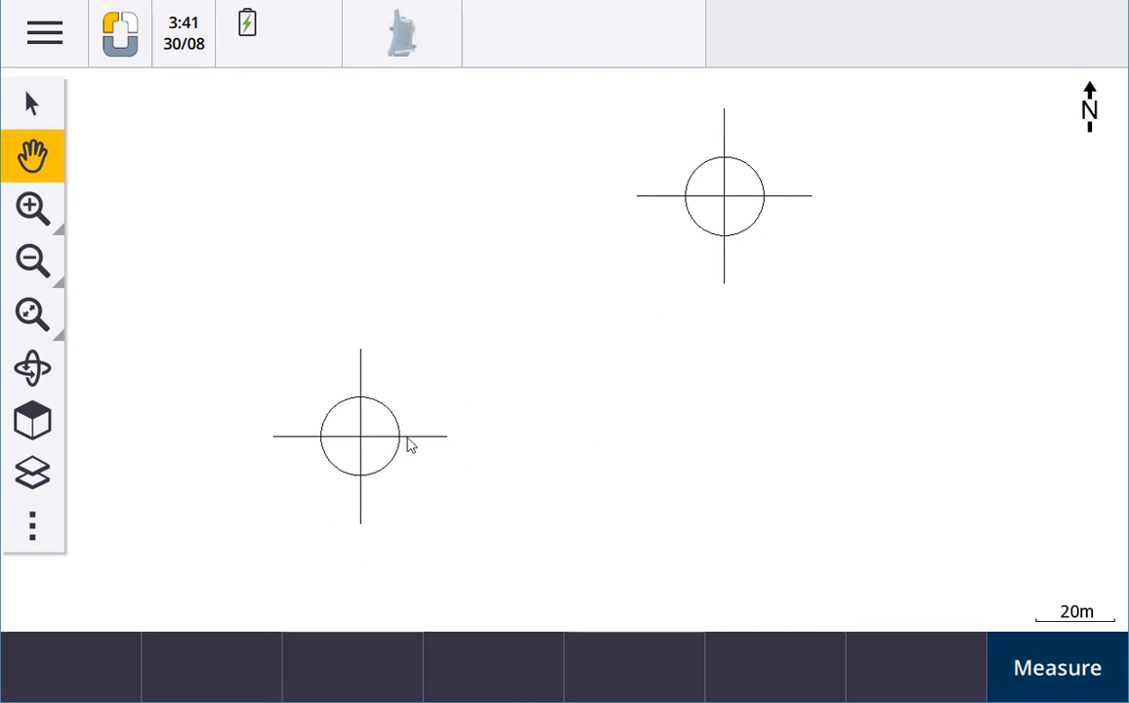
{"action": "left_click", "coordinate": [36, 110]}
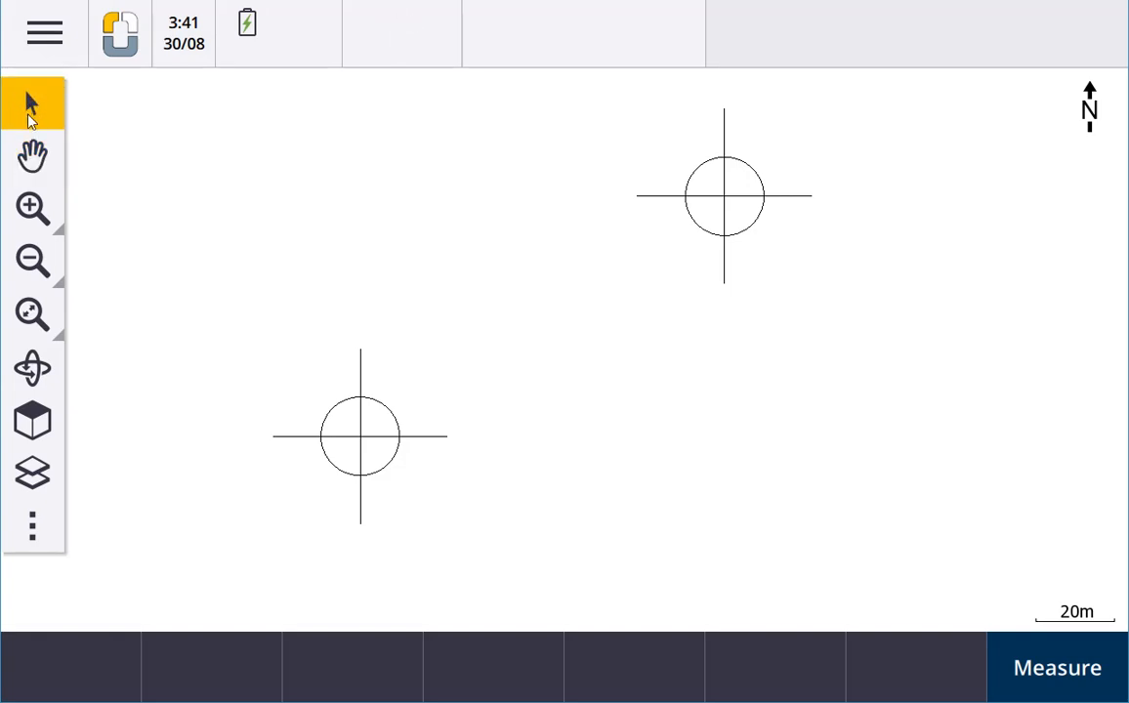
{"action": "left_click", "coordinate": [32, 154]}
{"action": "left_click_drag", "start_coordinate": [378, 292], "coordinate": [404, 285]}
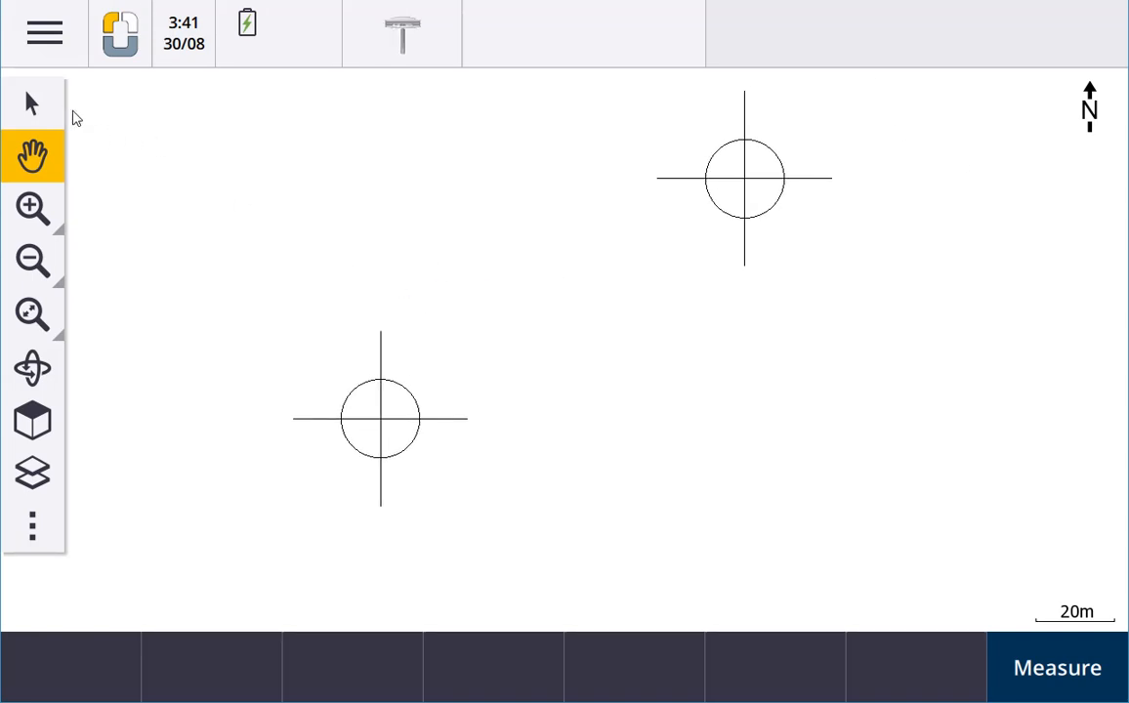
{"action": "left_click", "coordinate": [34, 103]}
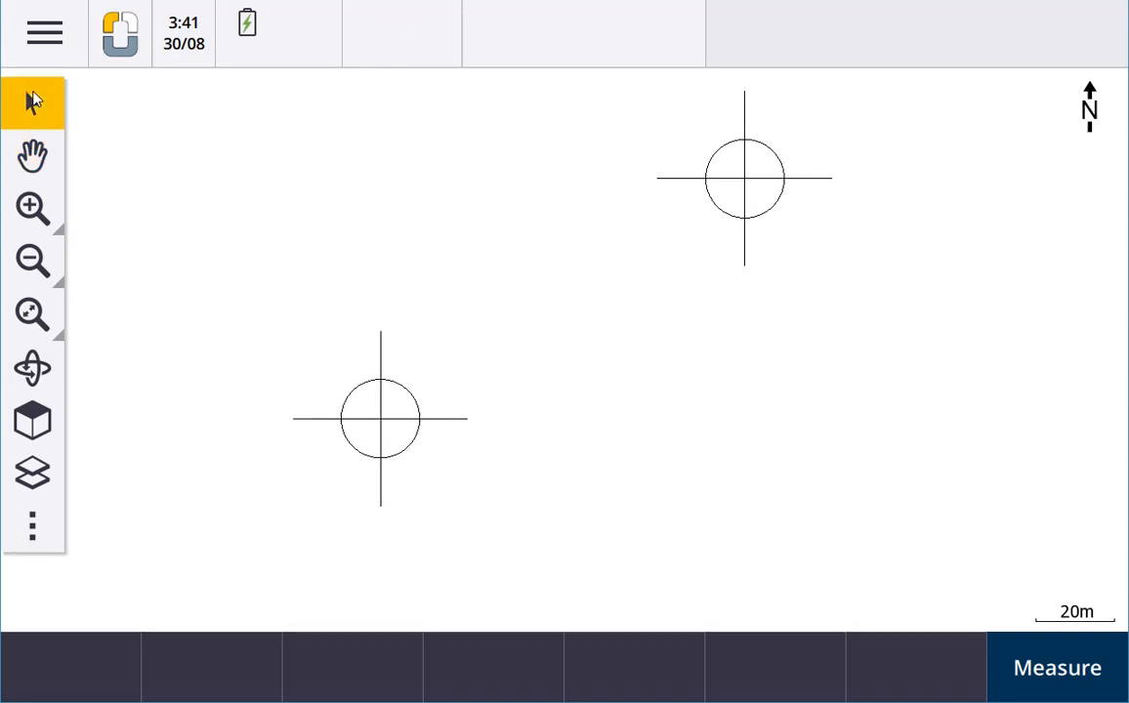
{"action": "left_click", "coordinate": [383, 354]}
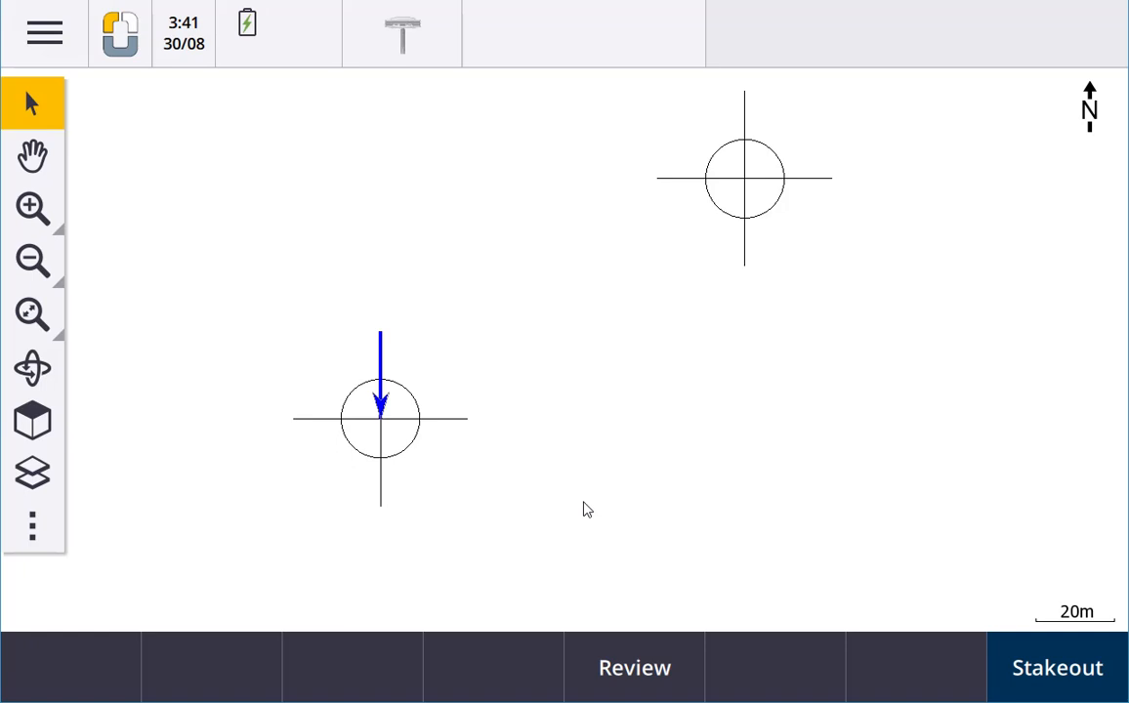
{"action": "left_click", "coordinate": [381, 488]}
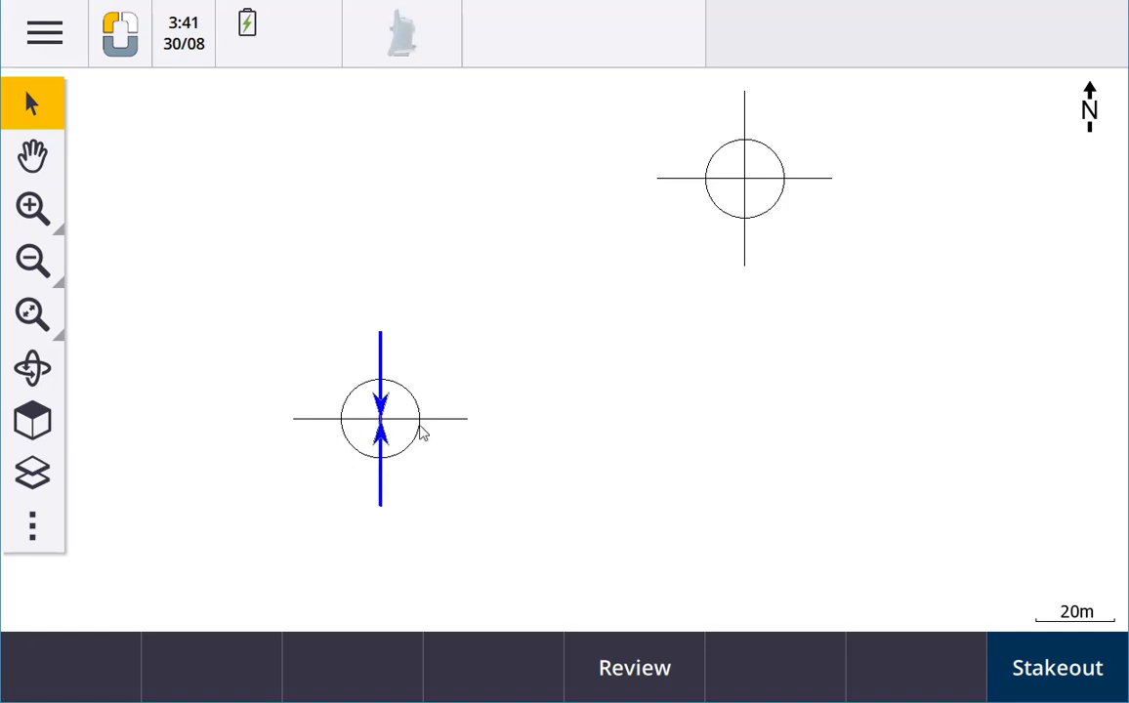
{"action": "left_click", "coordinate": [401, 433]}
{"action": "left_click", "coordinate": [784, 190]}
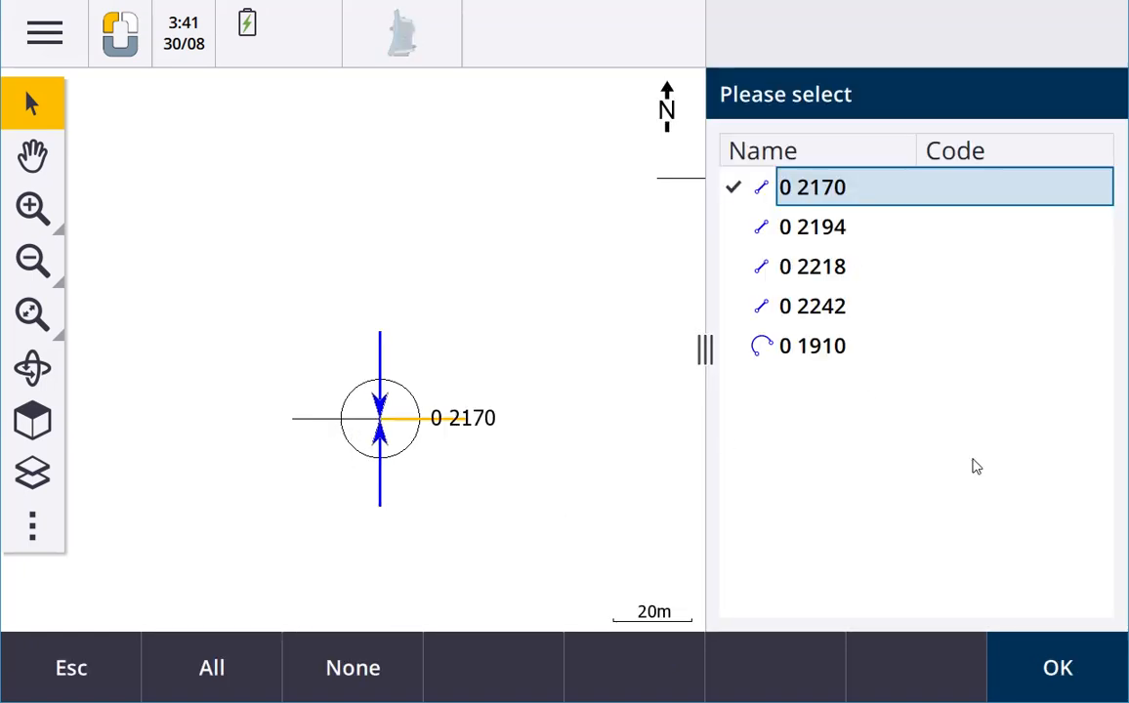
{"action": "left_click", "coordinate": [1042, 661]}
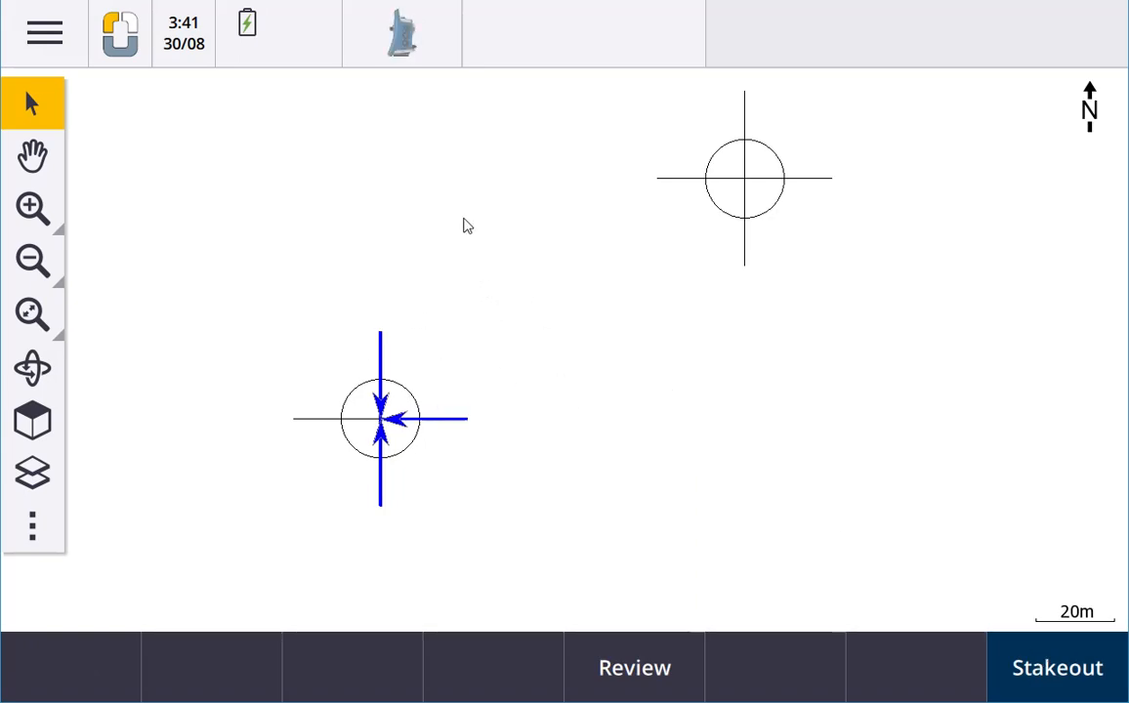
{"action": "left_click", "coordinate": [544, 434]}
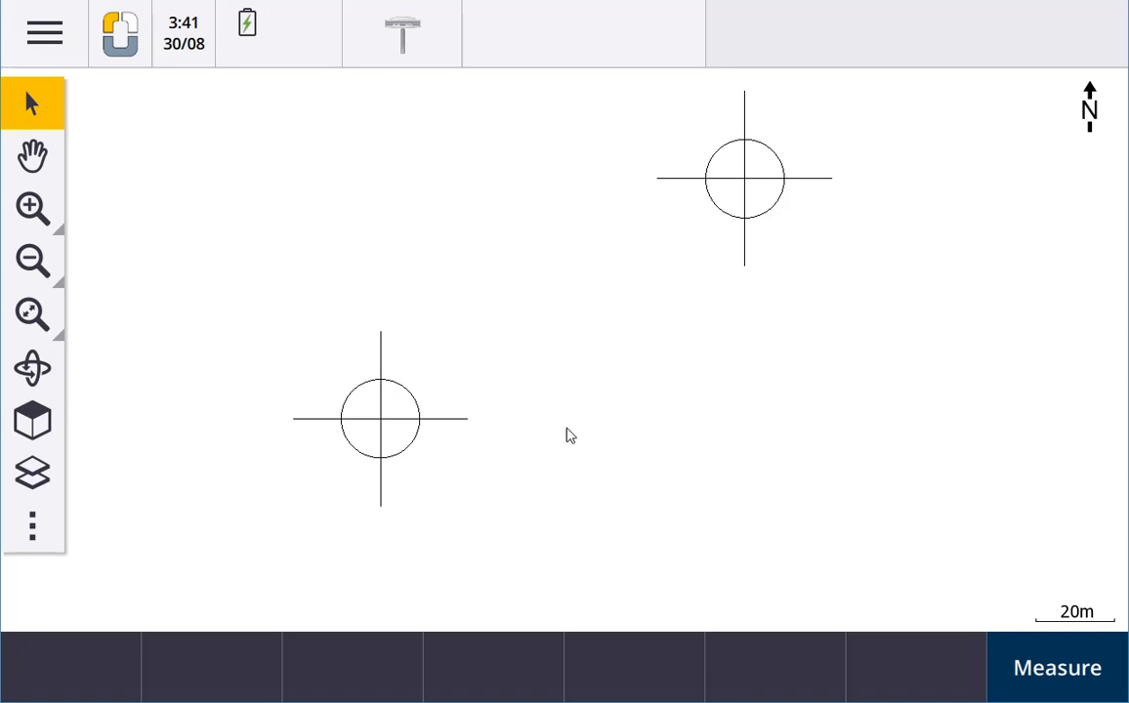
Pan the map, zoom in with a window around the lower-left crosshair, and zoom back out to the map extents
{"action": "left_click", "coordinate": [32, 156]}
{"action": "left_click_drag", "start_coordinate": [356, 401], "coordinate": [411, 369]}
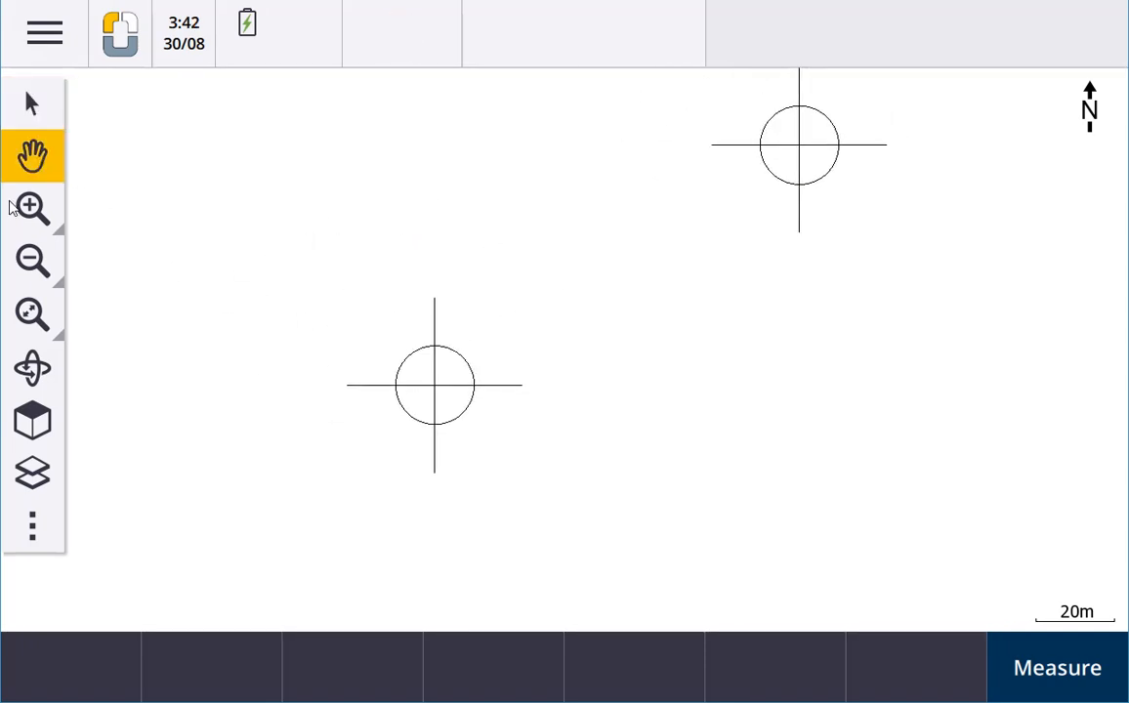
{"action": "left_click", "coordinate": [12, 207]}
{"action": "left_click_drag", "start_coordinate": [369, 284], "coordinate": [528, 468]}
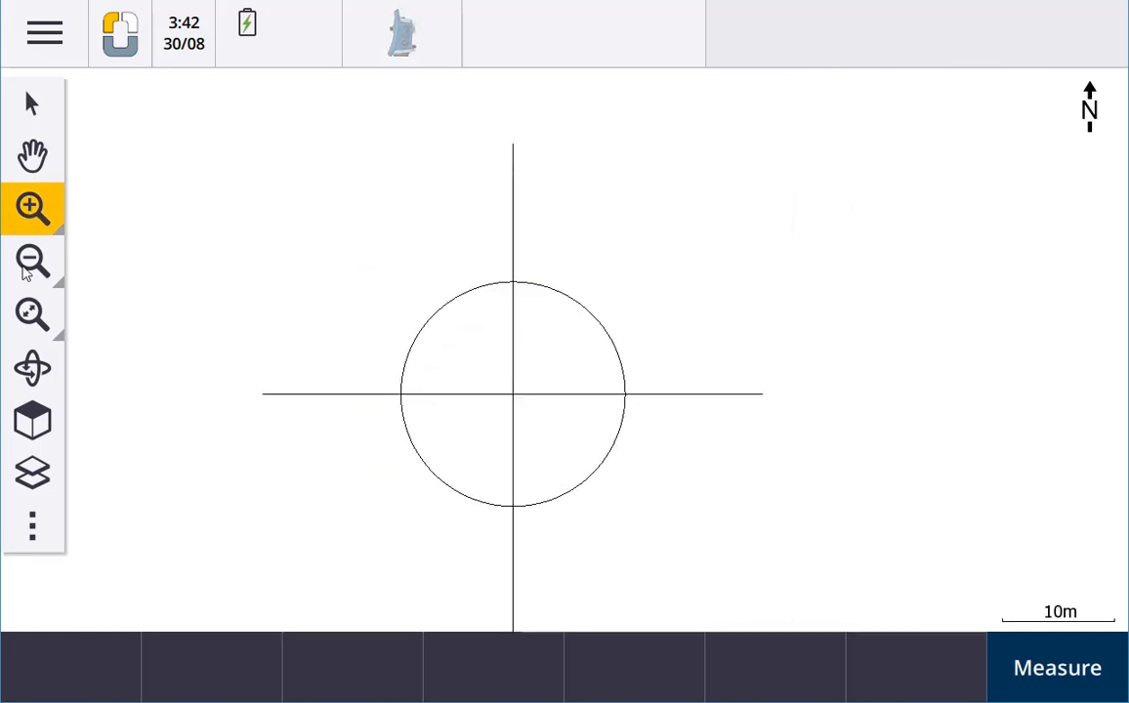
{"action": "left_click", "coordinate": [25, 272]}
{"action": "left_click", "coordinate": [36, 314]}
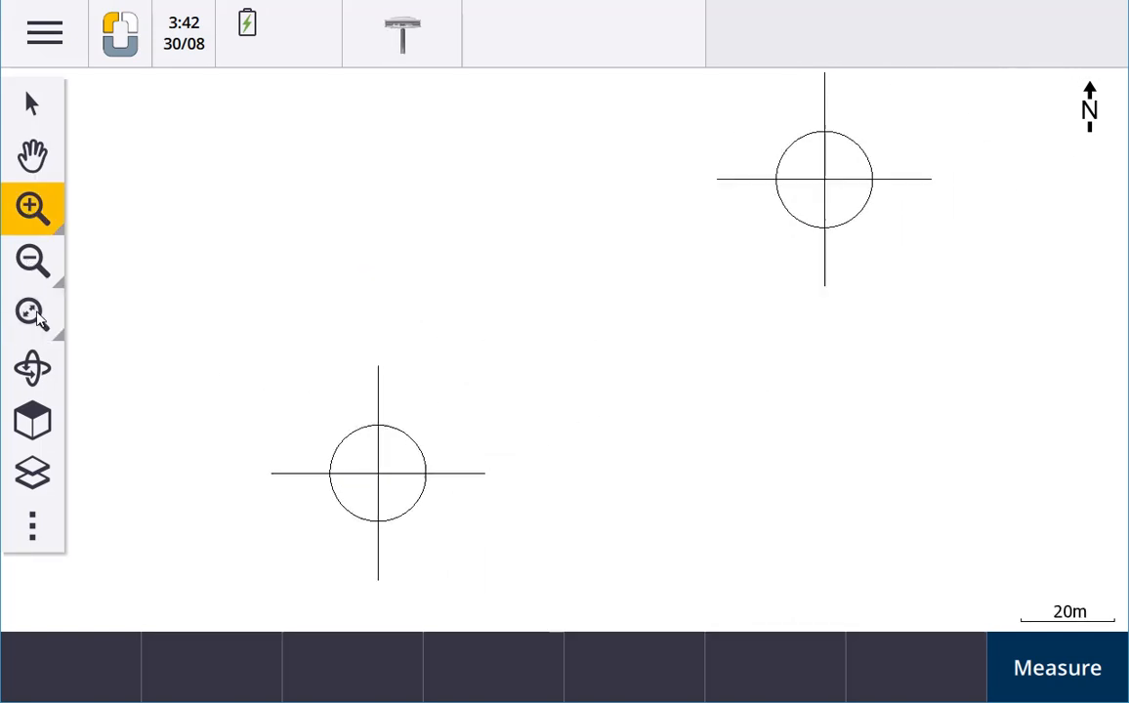
Orbit the map into a tilted 3D view and switch to the predefined Top view
{"action": "left_click", "coordinate": [32, 369]}
{"action": "left_click_drag", "start_coordinate": [304, 498], "coordinate": [326, 479]}
{"action": "left_click", "coordinate": [43, 430]}
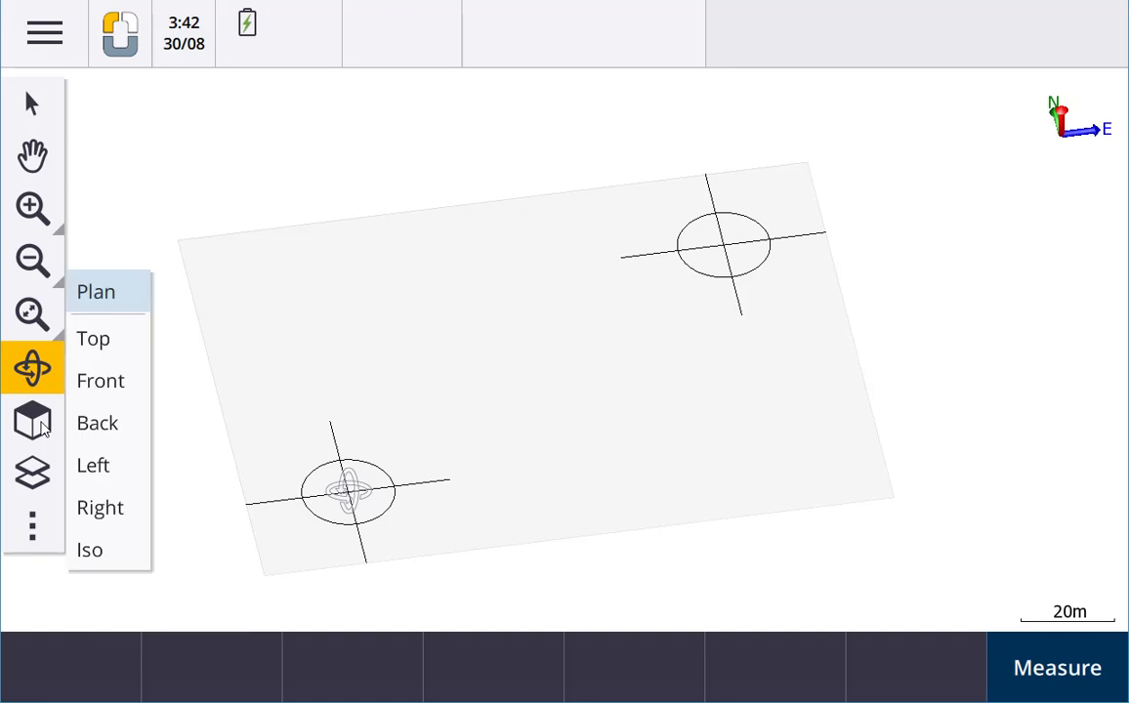
{"action": "left_click", "coordinate": [117, 337]}
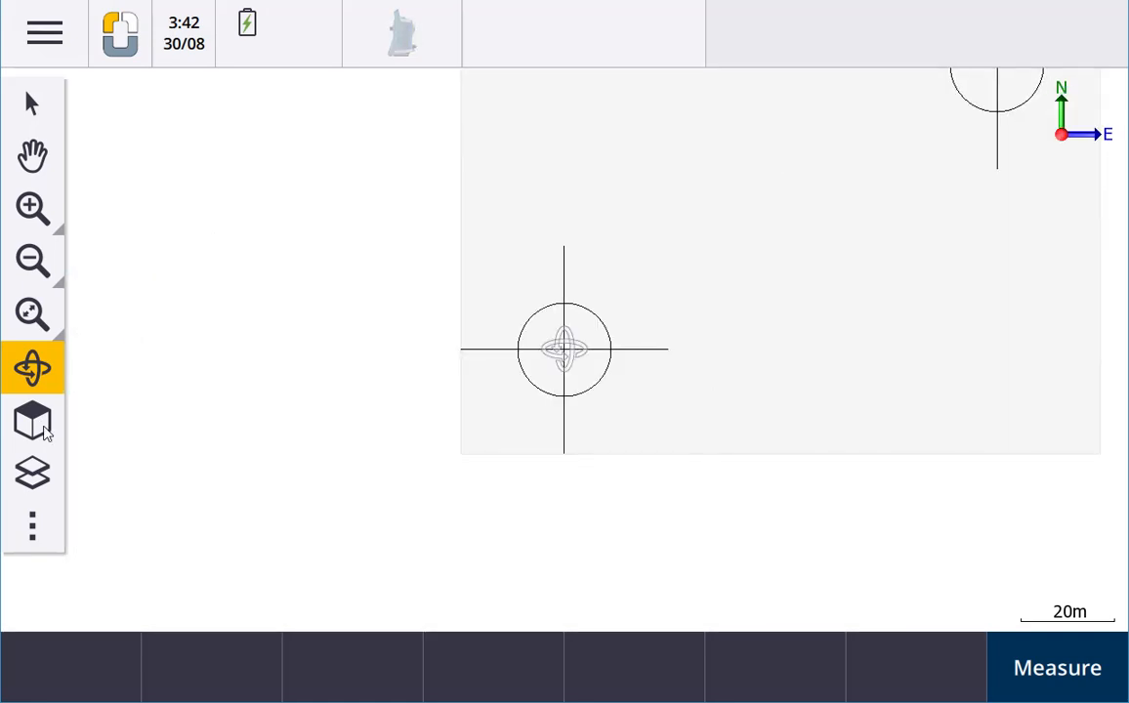
Examine the layers inside KOREC.dxf in the Layer manager, and return to the map
{"action": "left_click", "coordinate": [39, 474]}
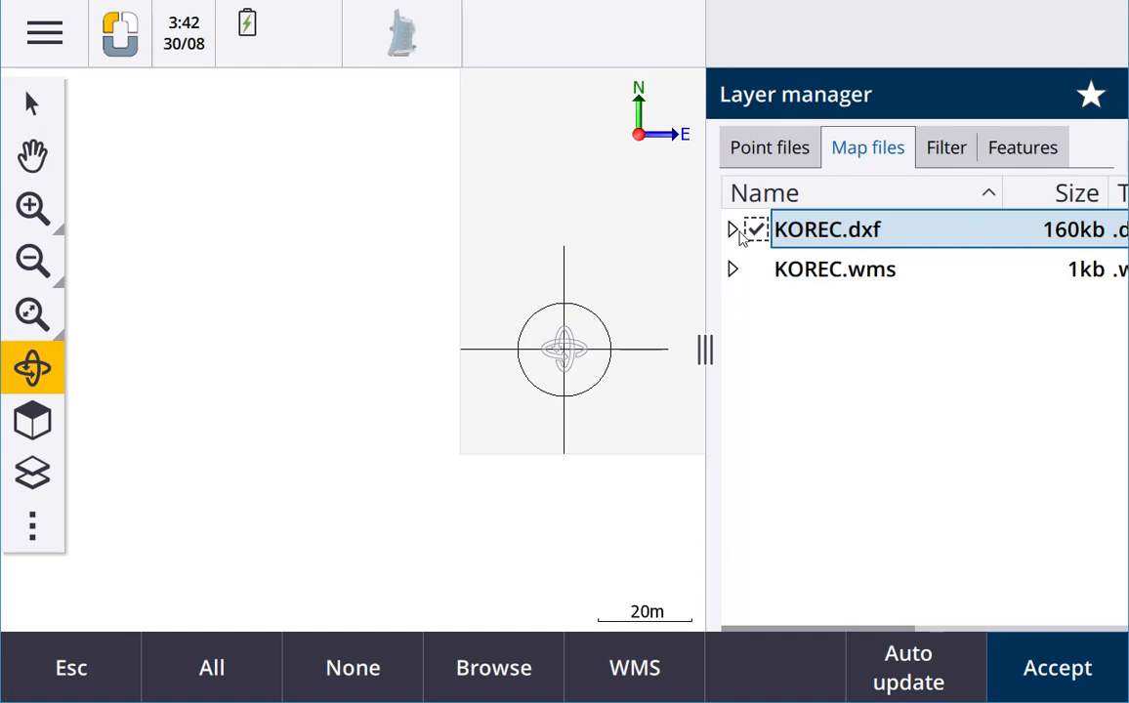
{"action": "left_click", "coordinate": [734, 231]}
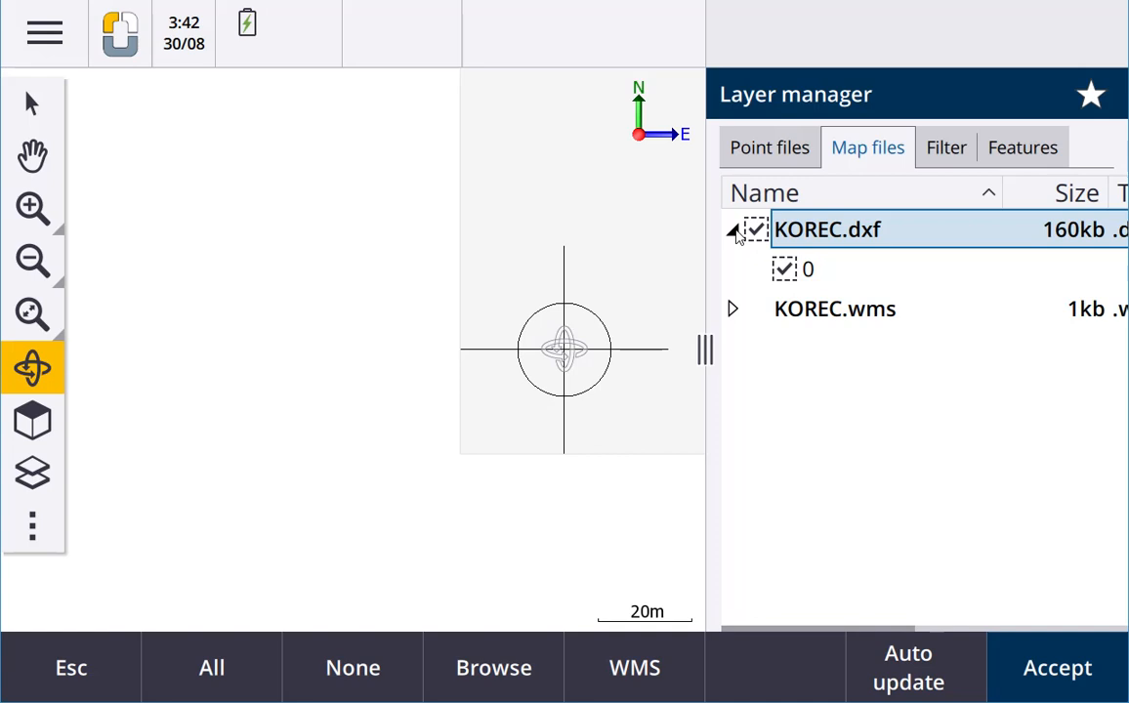
{"action": "left_click", "coordinate": [735, 232]}
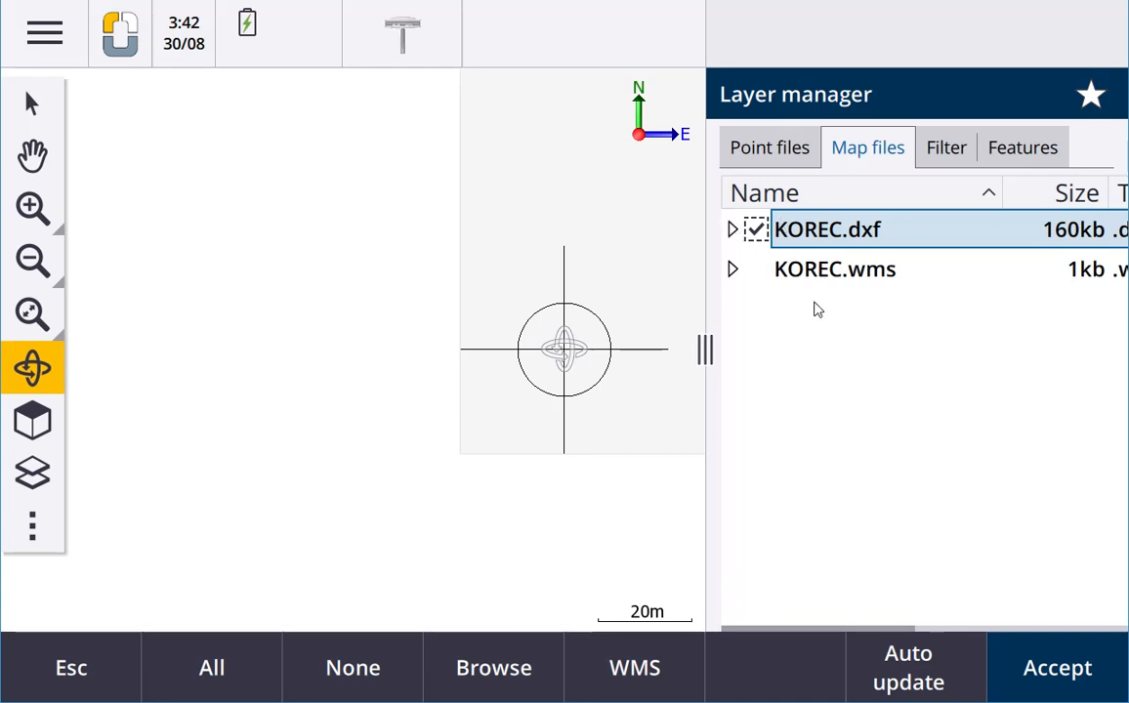
{"action": "left_click", "coordinate": [1041, 664]}
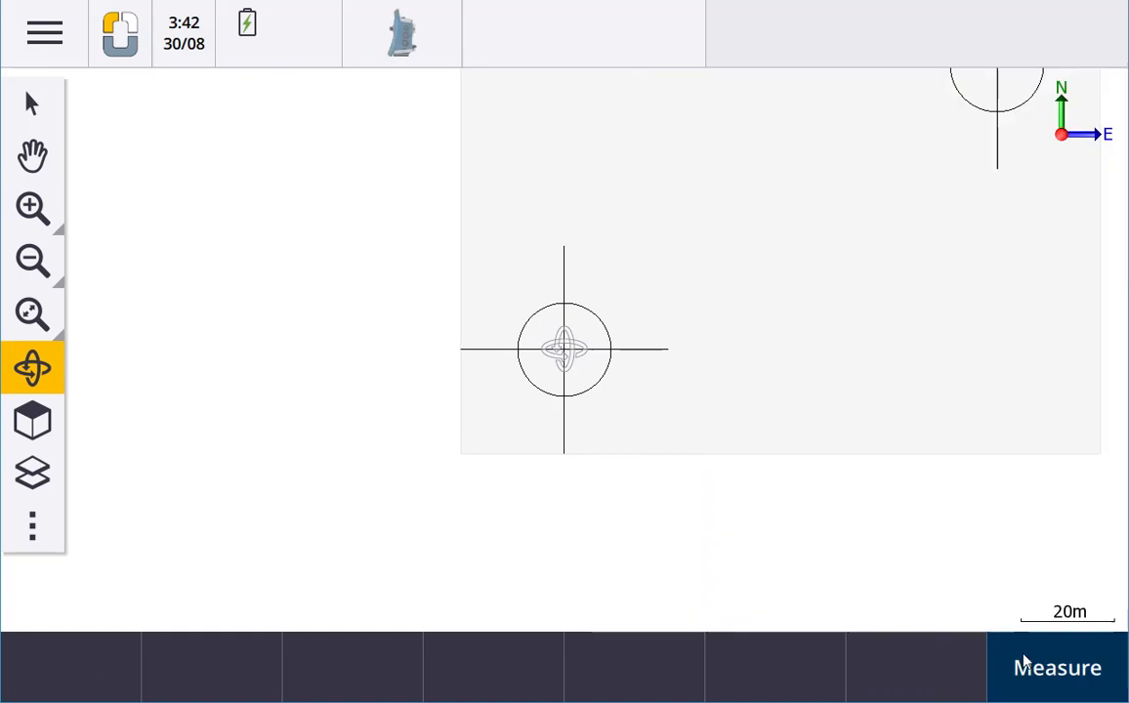
Enable Create nodes for DXF, Shape and LandXML in the map settings, review the remaining display options, and accept the change
{"action": "left_click", "coordinate": [42, 530]}
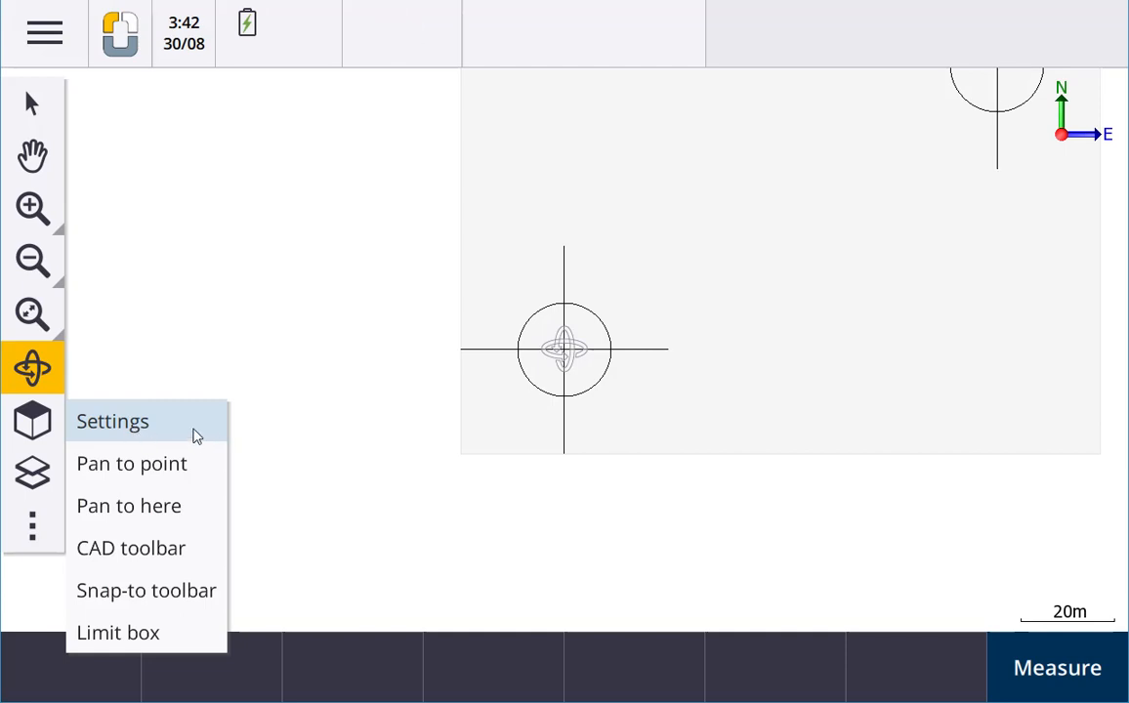
{"action": "left_click", "coordinate": [121, 428]}
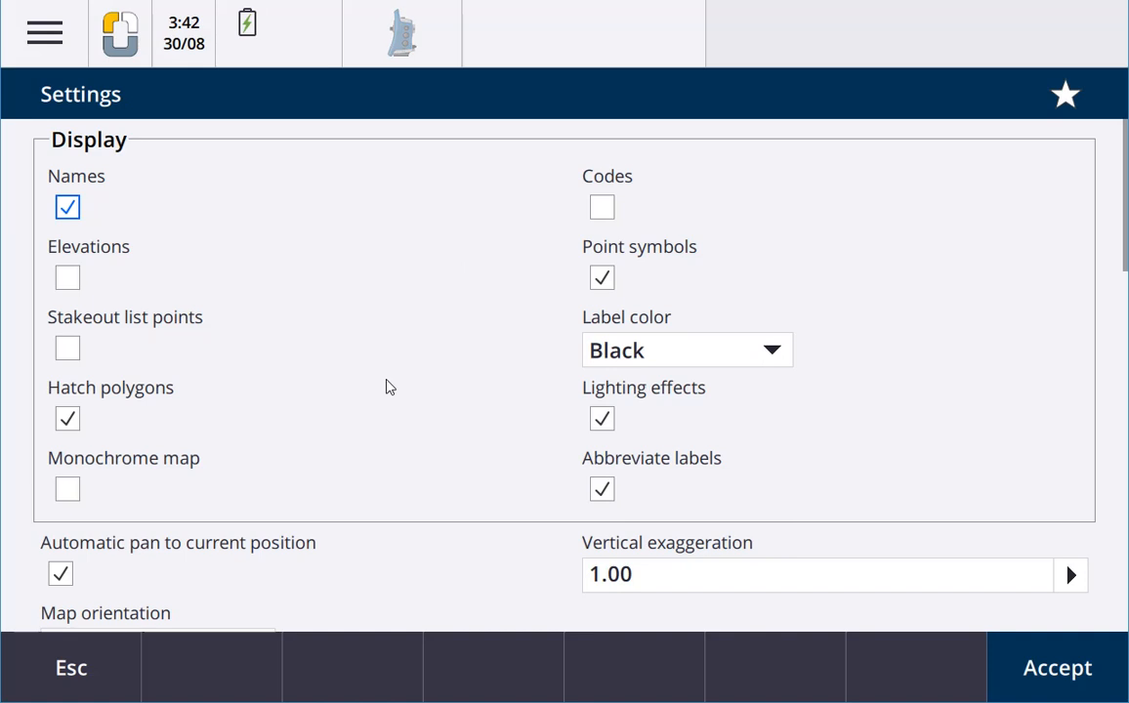
{"action": "scroll", "coordinate": [634, 408], "scroll_direction": "down", "scroll_amount": 5}
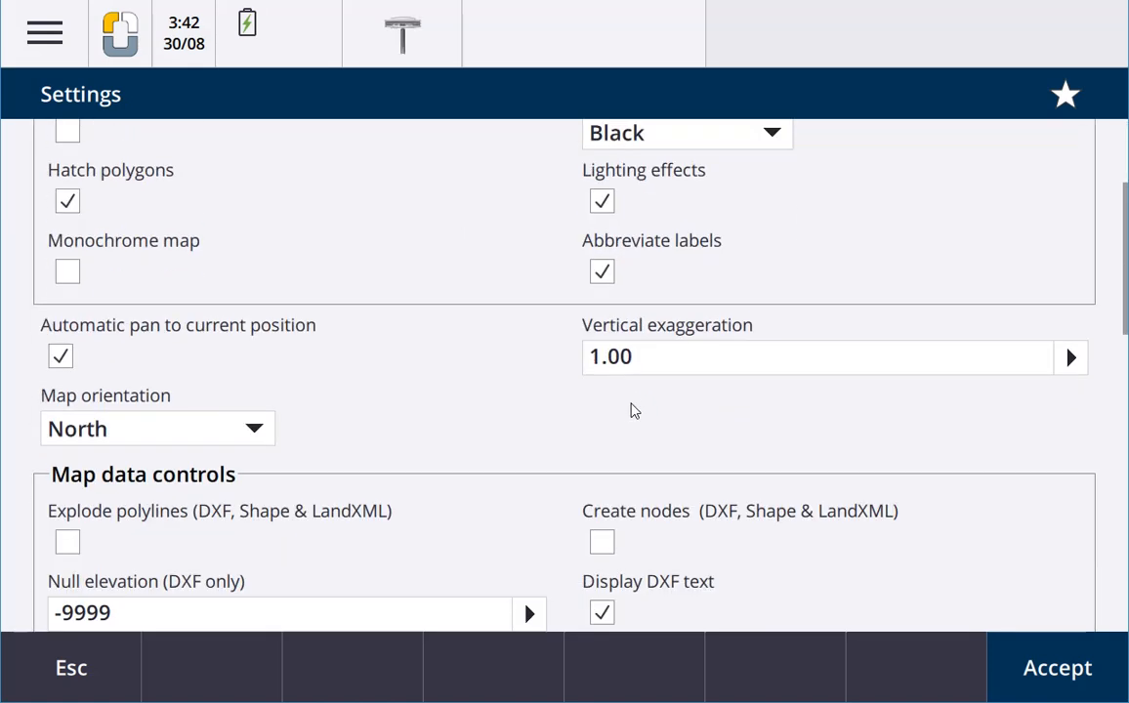
{"action": "scroll", "coordinate": [555, 421], "scroll_direction": "down", "scroll_amount": 3}
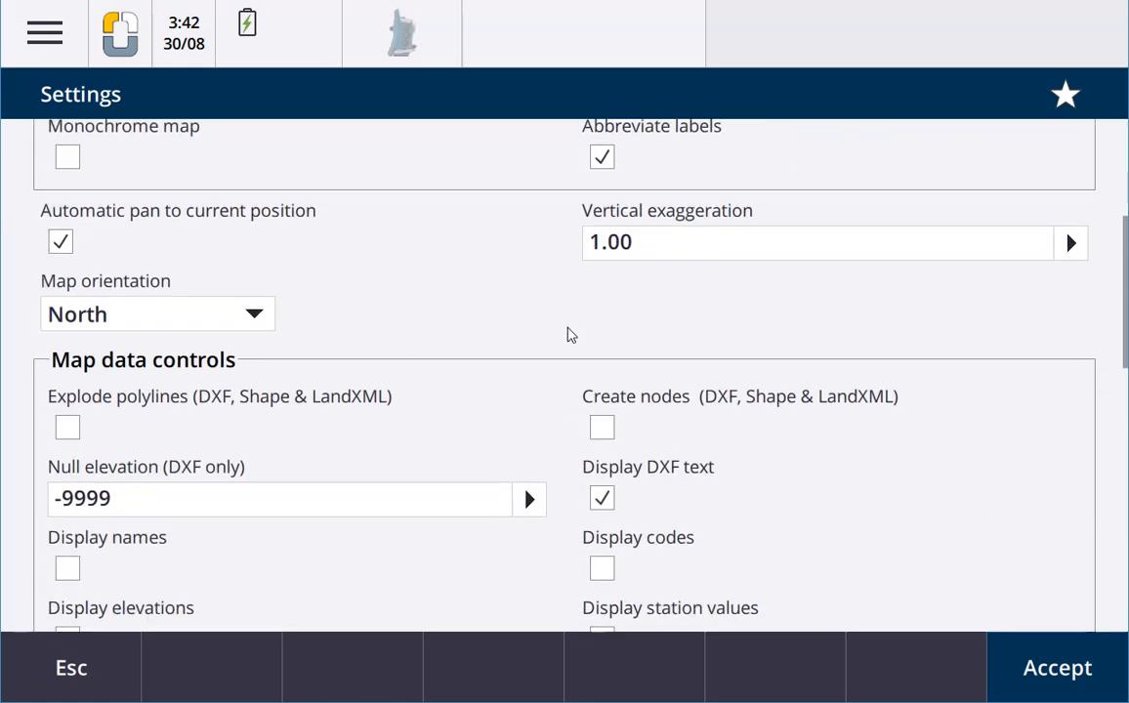
{"action": "scroll", "coordinate": [591, 352], "scroll_direction": "down", "scroll_amount": 5}
{"action": "left_click", "coordinate": [601, 207]}
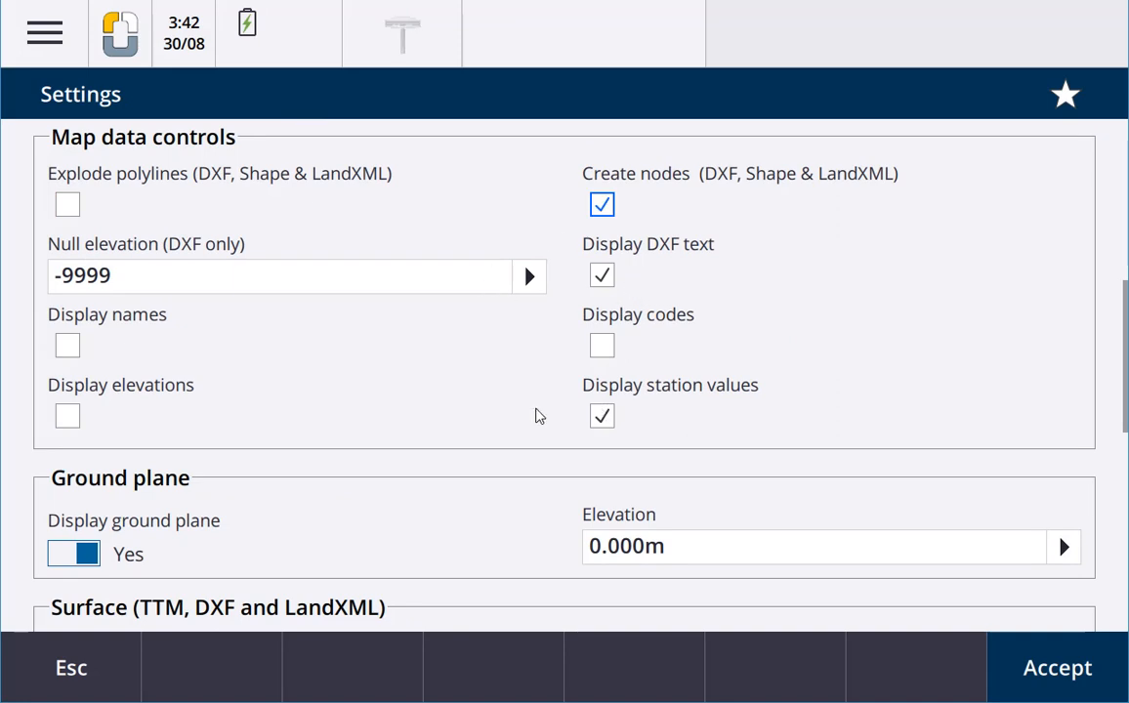
{"action": "scroll", "coordinate": [466, 524], "scroll_direction": "down", "scroll_amount": 3}
{"action": "scroll", "coordinate": [410, 508], "scroll_direction": "down", "scroll_amount": 3}
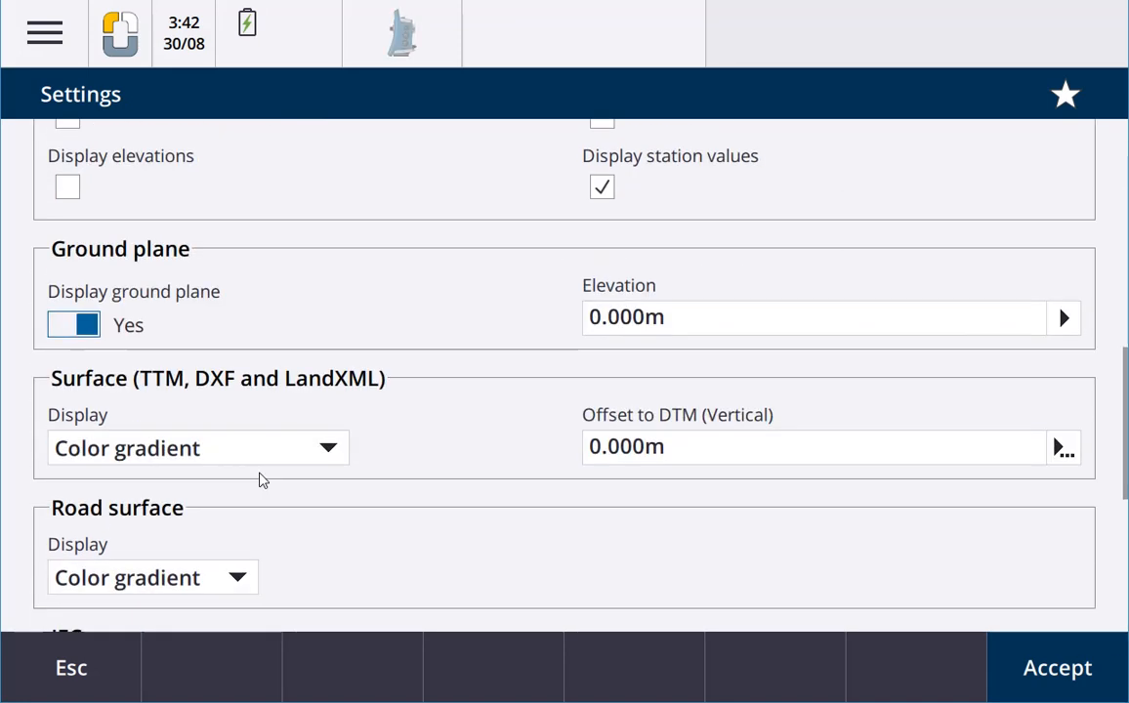
{"action": "scroll", "coordinate": [368, 418], "scroll_direction": "down", "scroll_amount": 3}
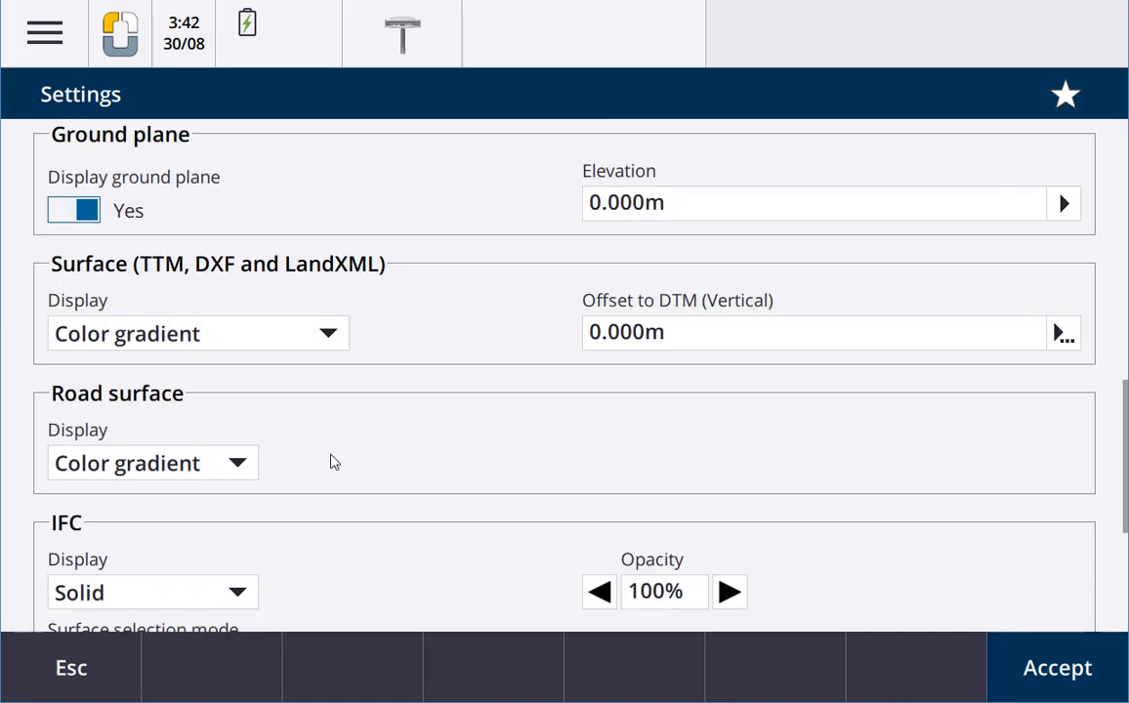
{"action": "scroll", "coordinate": [334, 462], "scroll_direction": "down", "scroll_amount": 5}
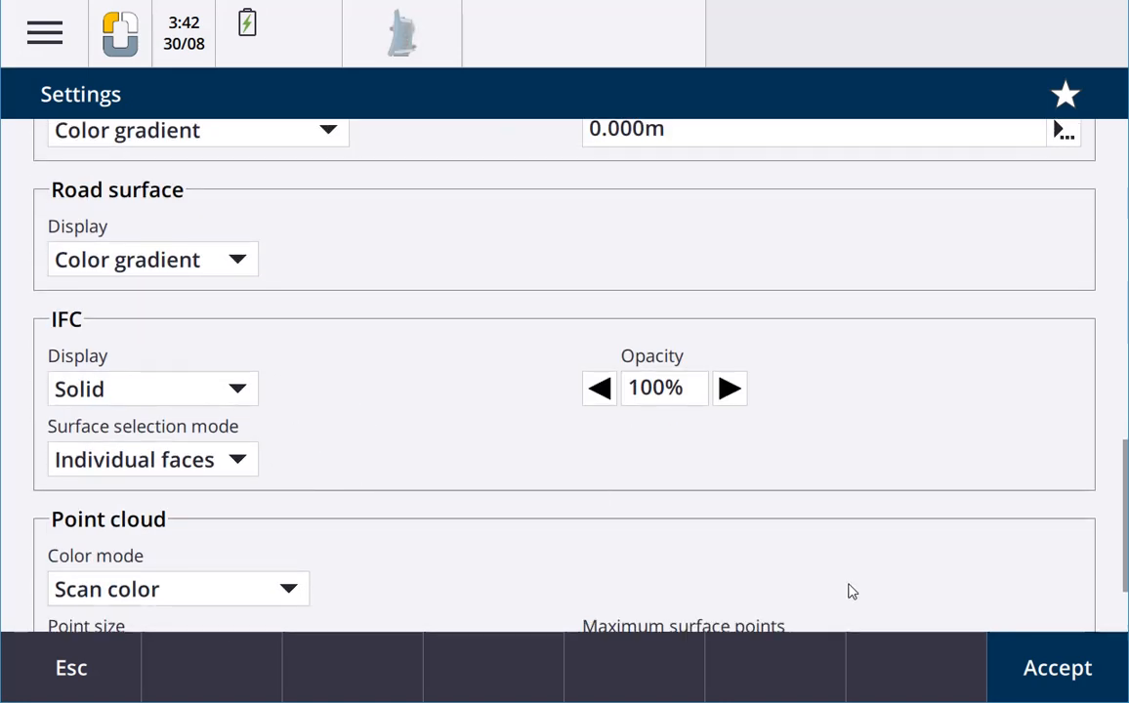
{"action": "left_click", "coordinate": [1065, 665]}
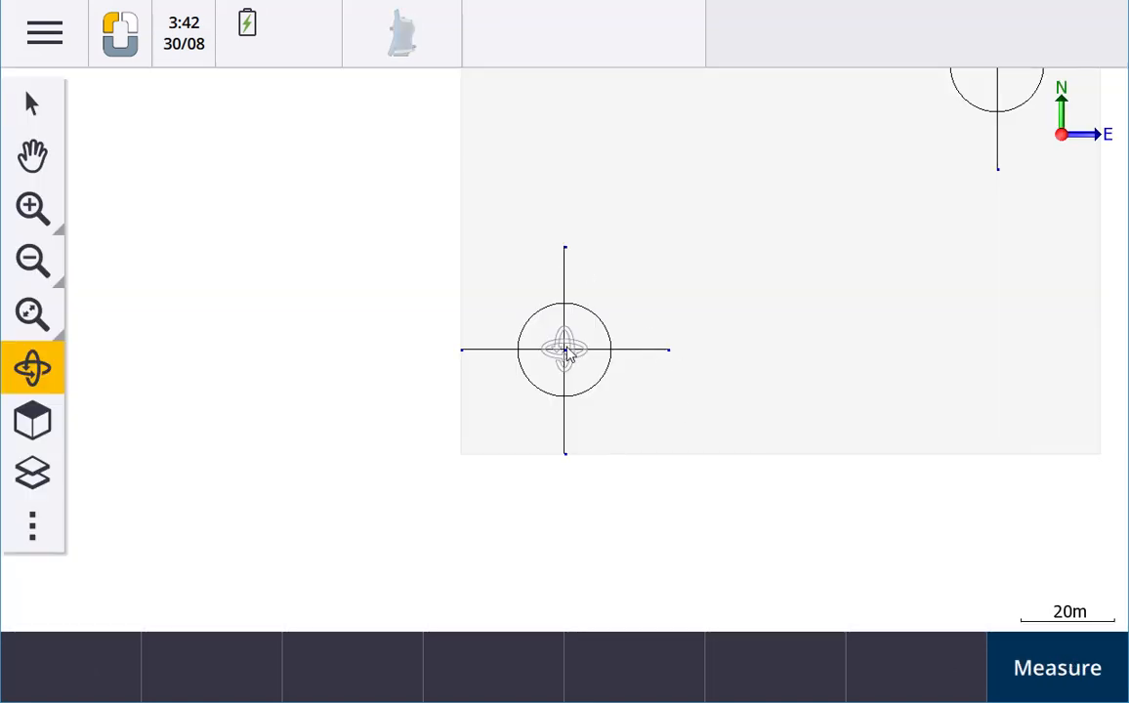
Show the CAD toolbar and the Snap-to toolbar on the map
{"action": "left_click", "coordinate": [59, 544]}
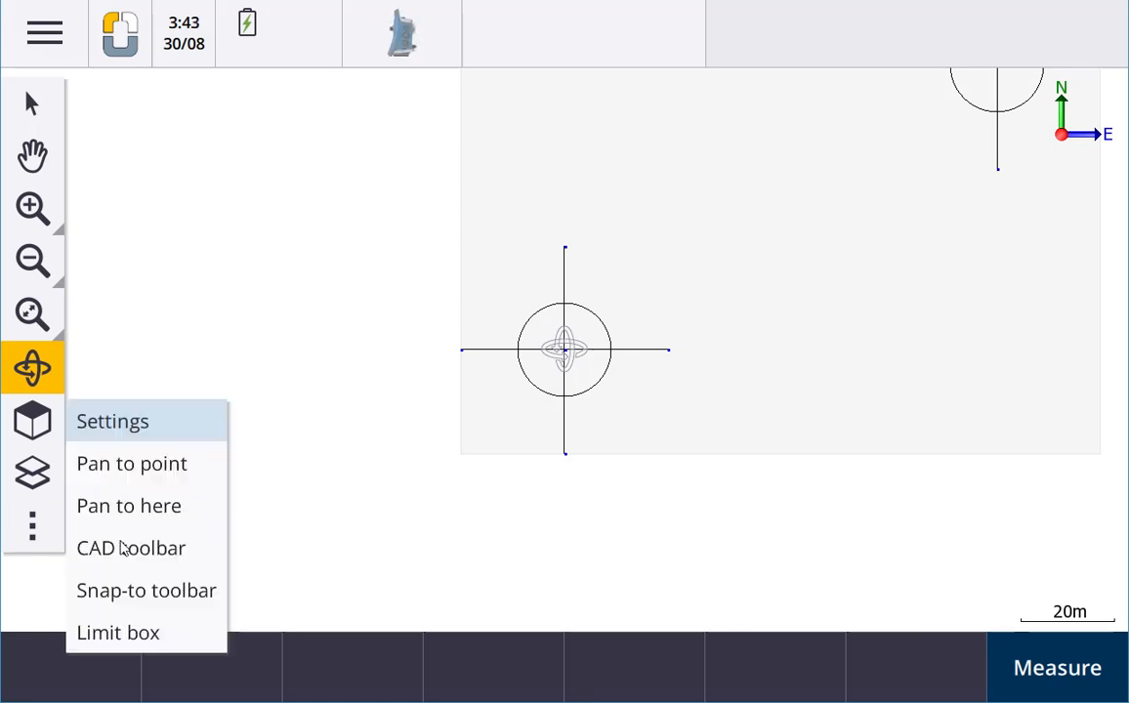
{"action": "left_click", "coordinate": [146, 561]}
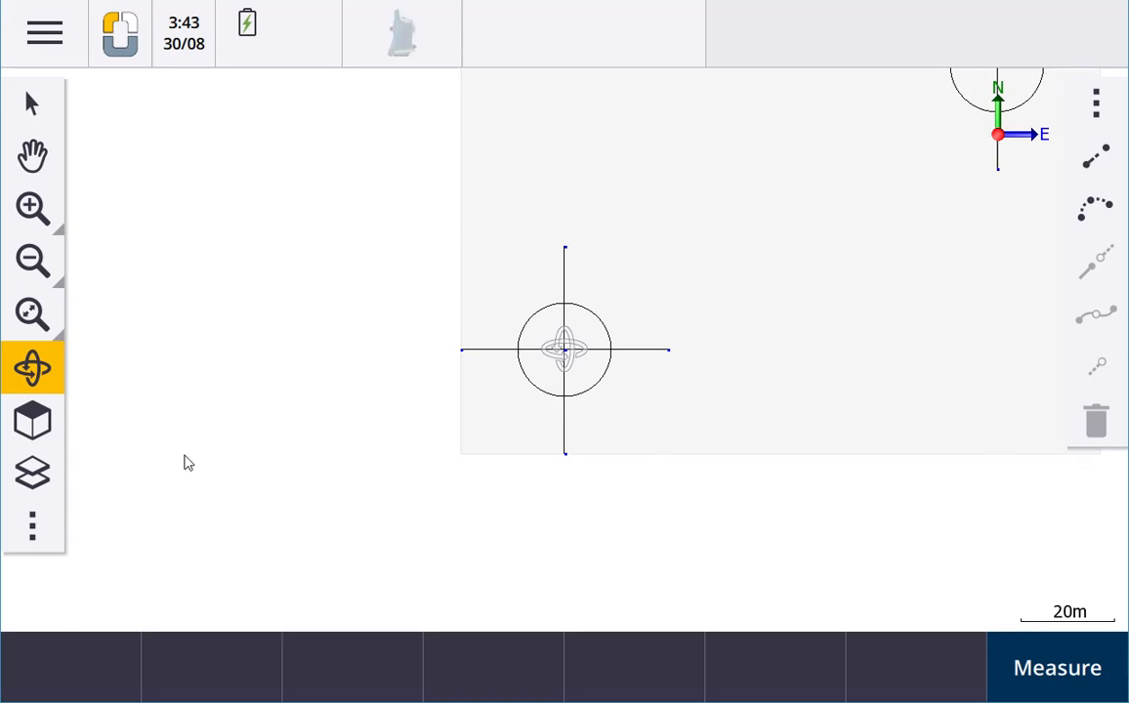
{"action": "left_click", "coordinate": [46, 534]}
{"action": "left_click", "coordinate": [174, 592]}
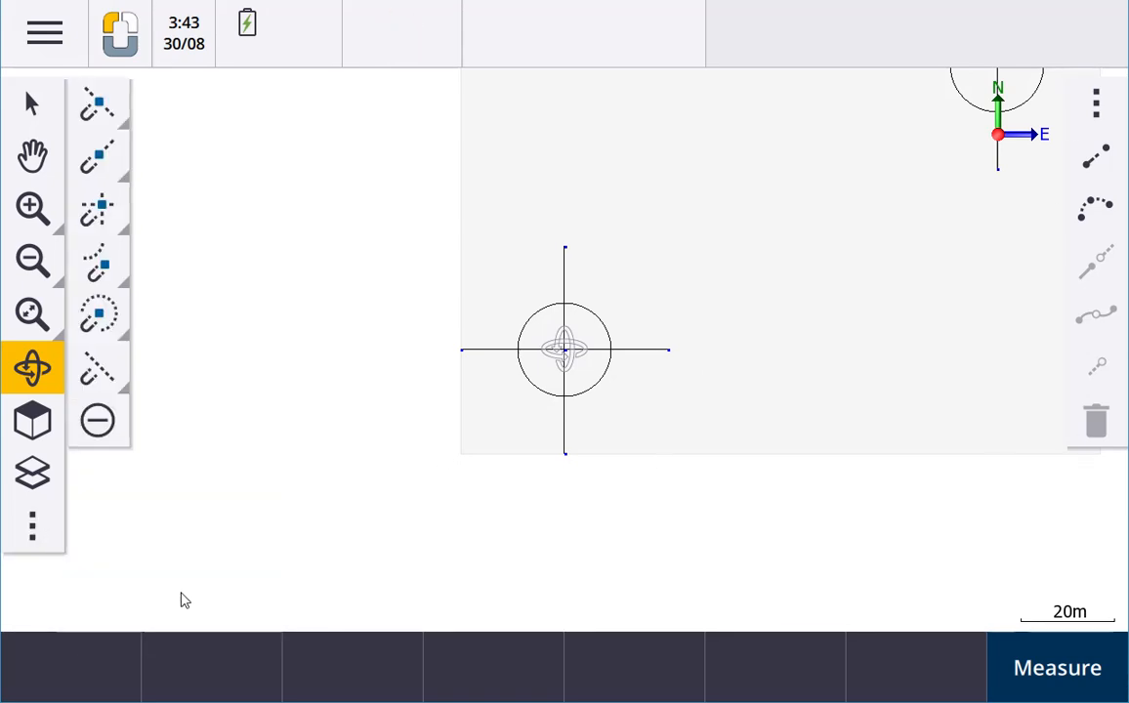